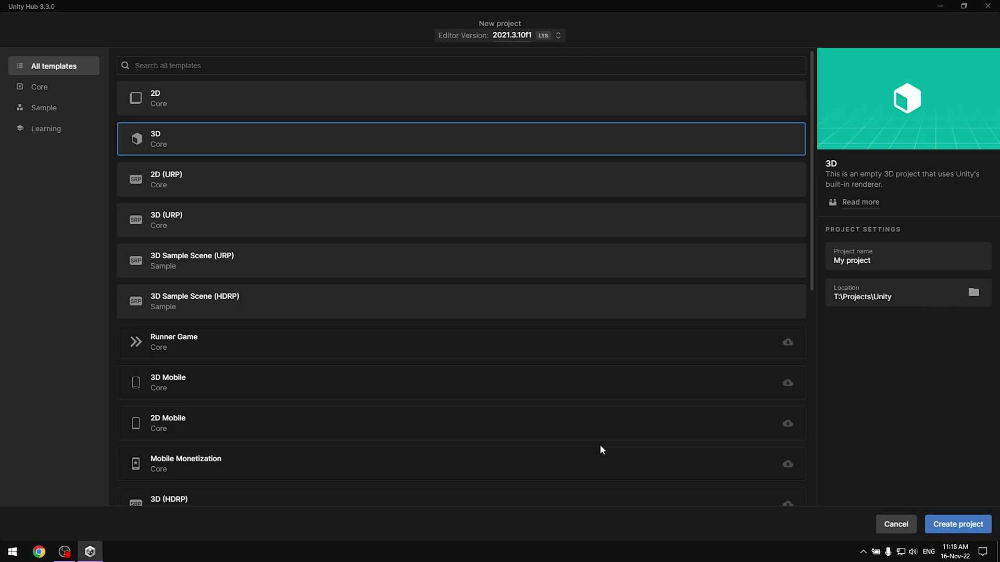
# Create a new project named My project from the 3D (URP) template, using editor version 2021.3.10f1
pyautogui.click(518, 42)
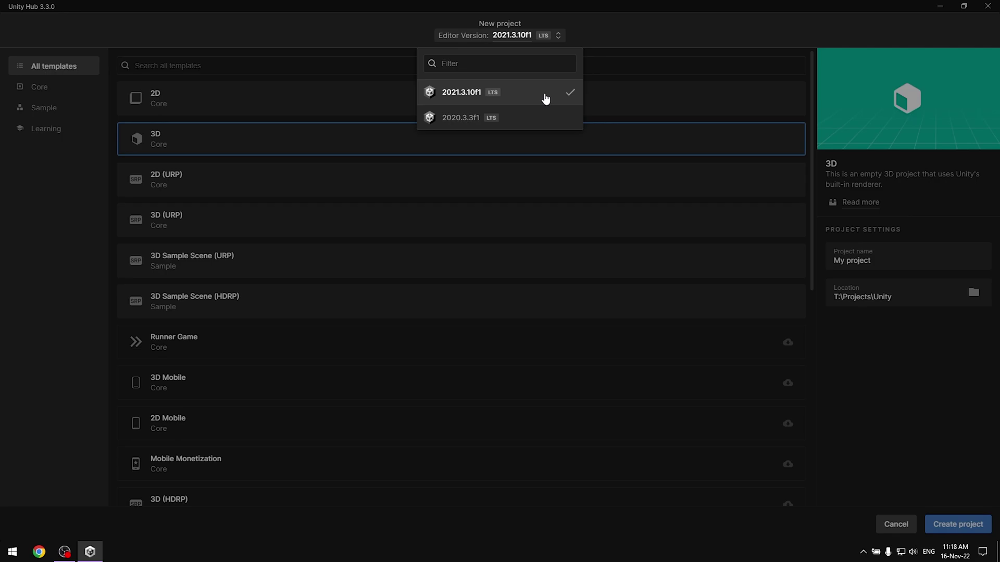
pyautogui.click(522, 35)
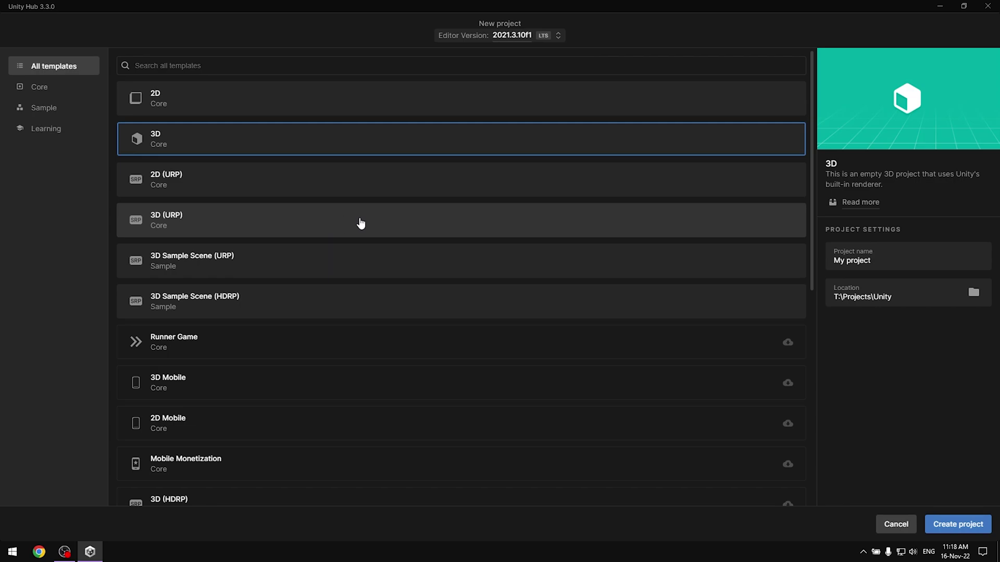
pyautogui.click(395, 222)
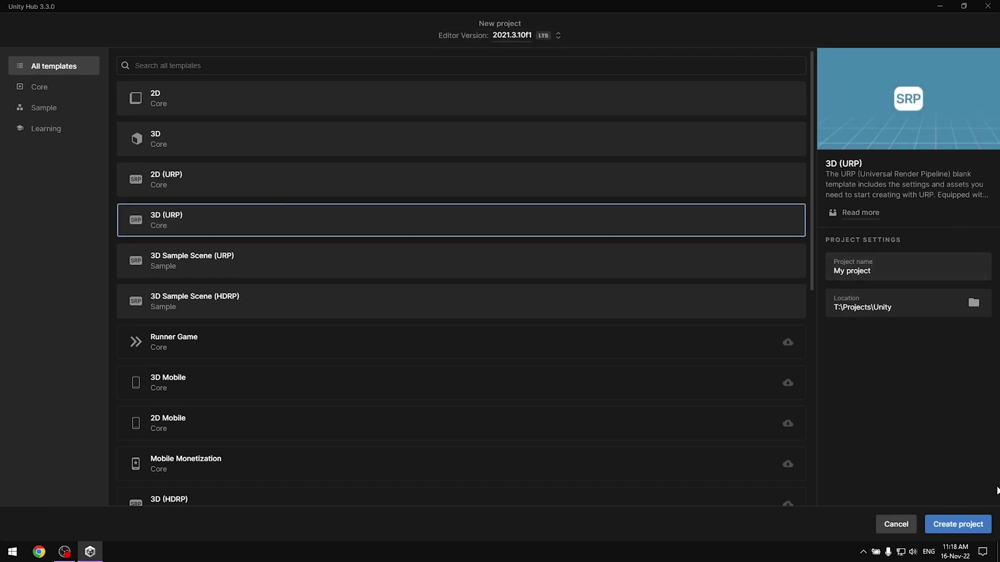
pyautogui.click(958, 524)
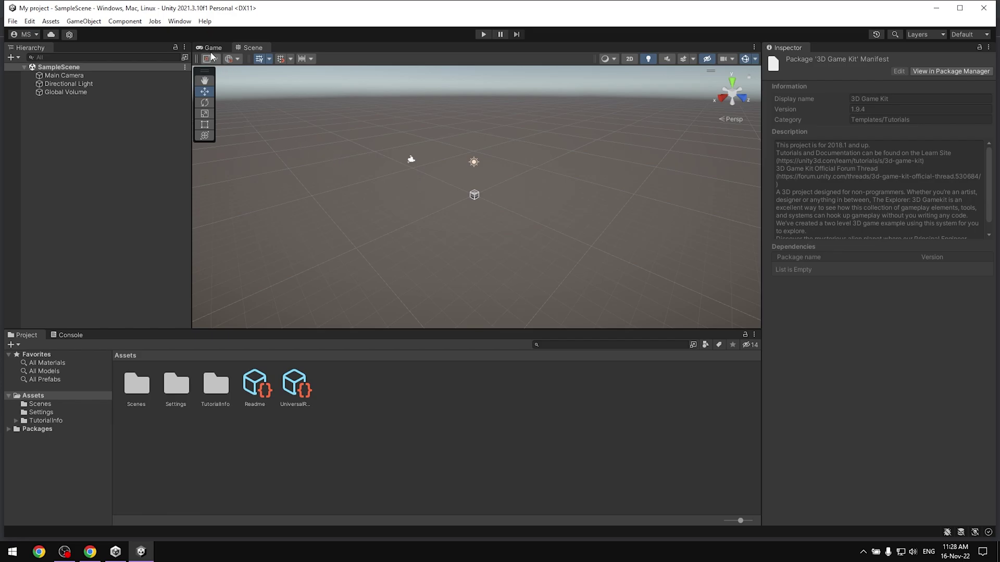
# Open the Package Manager and dock it beside the Scene view
pyautogui.click(181, 22)
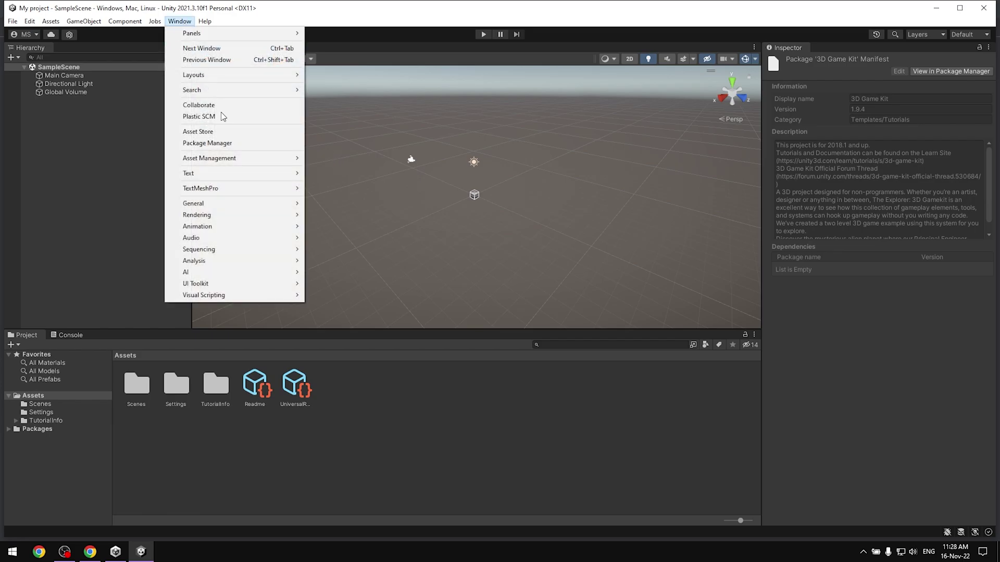
pyautogui.click(237, 143)
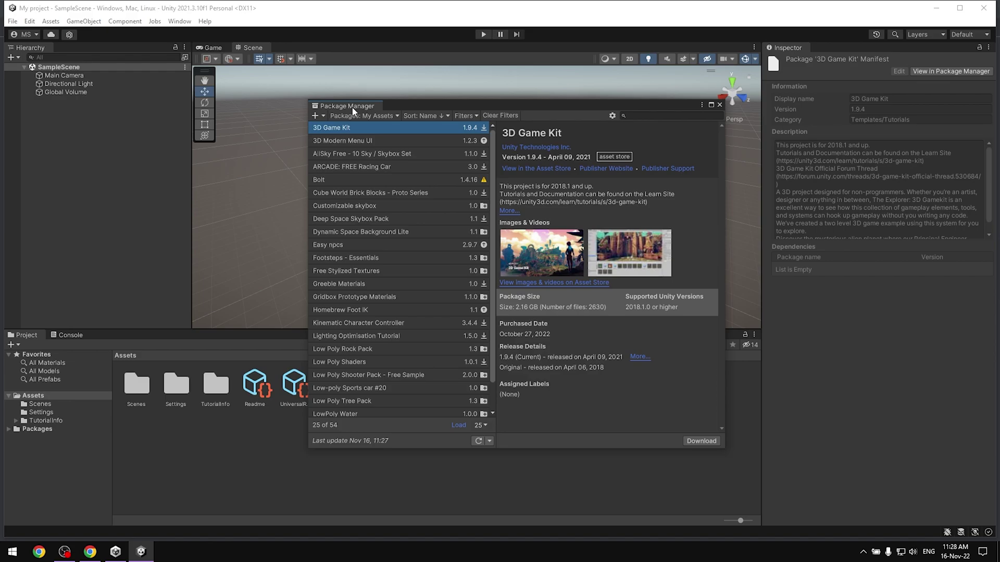
pyautogui.moveTo(348, 111); pyautogui.dragTo(293, 50)
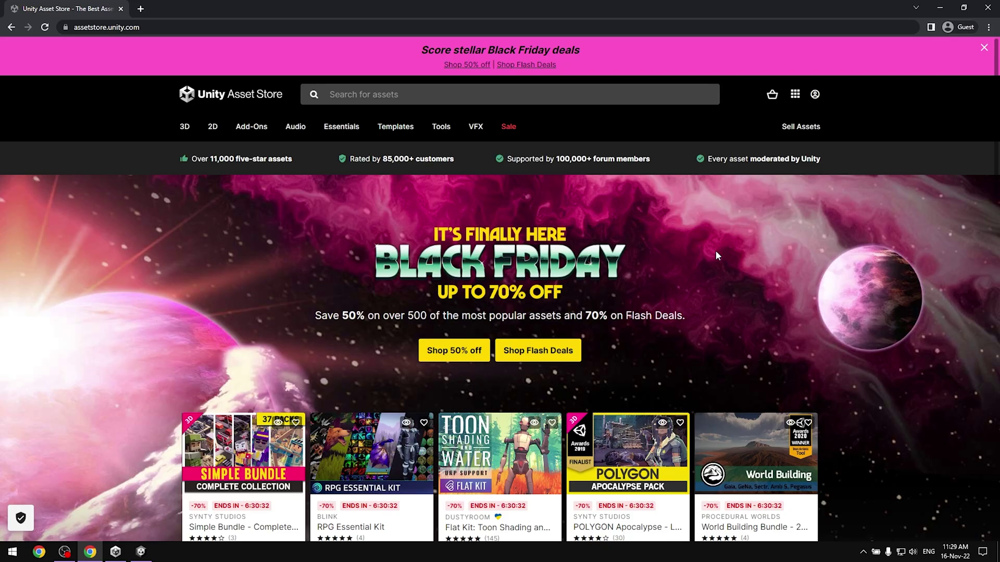
# Switch to the Unity Asset Store, search for "starter assets" and open the Starter Assets - Third Person Character Controller page
pyautogui.click(544, 94)
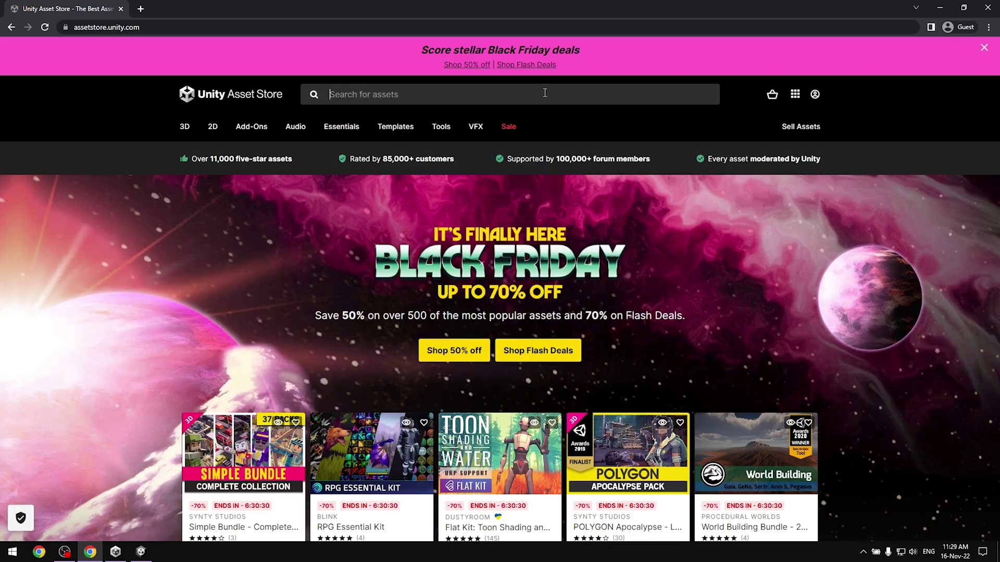
pyautogui.write('starter assets')
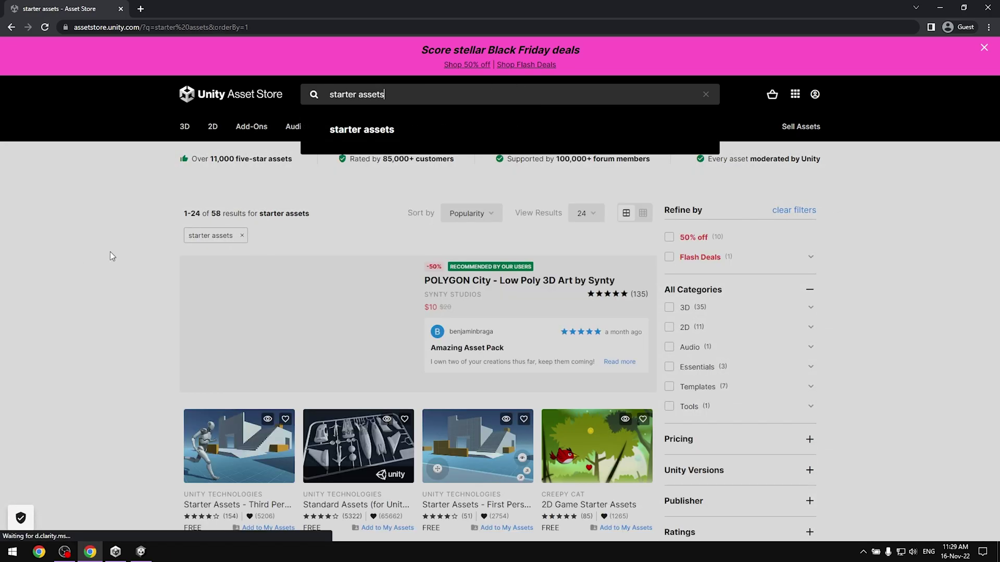
pyautogui.press('Return')
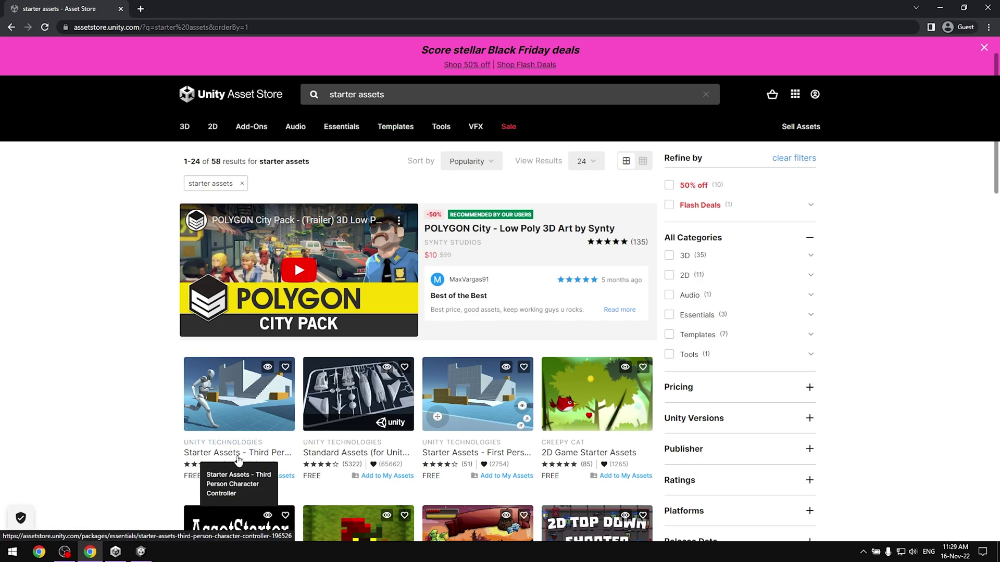
pyautogui.click(246, 407)
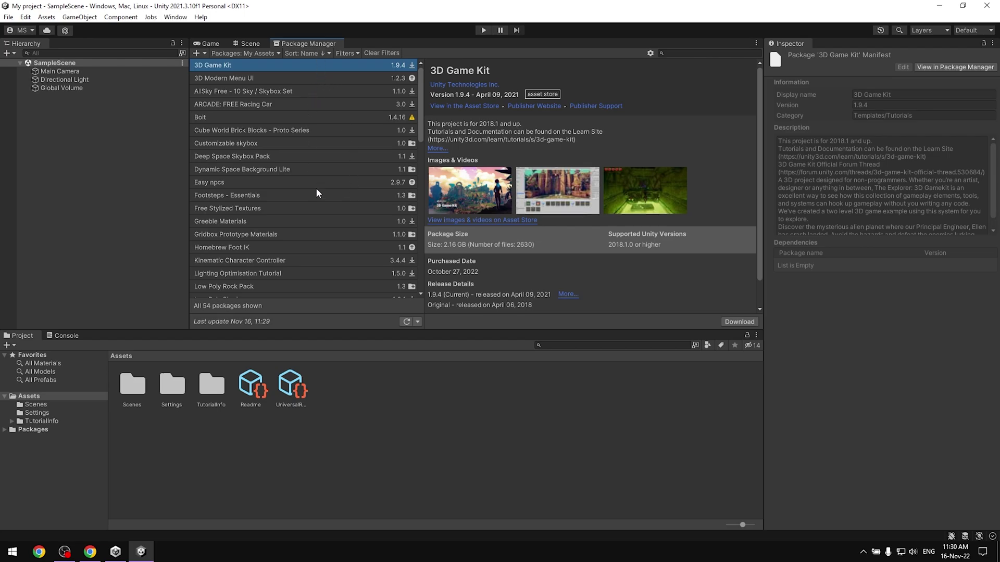
# In Unity, import the whole Starter Assets - Third Person Character Controller package and enable the new input system backends
pyautogui.scroll(-3, 317, 193)
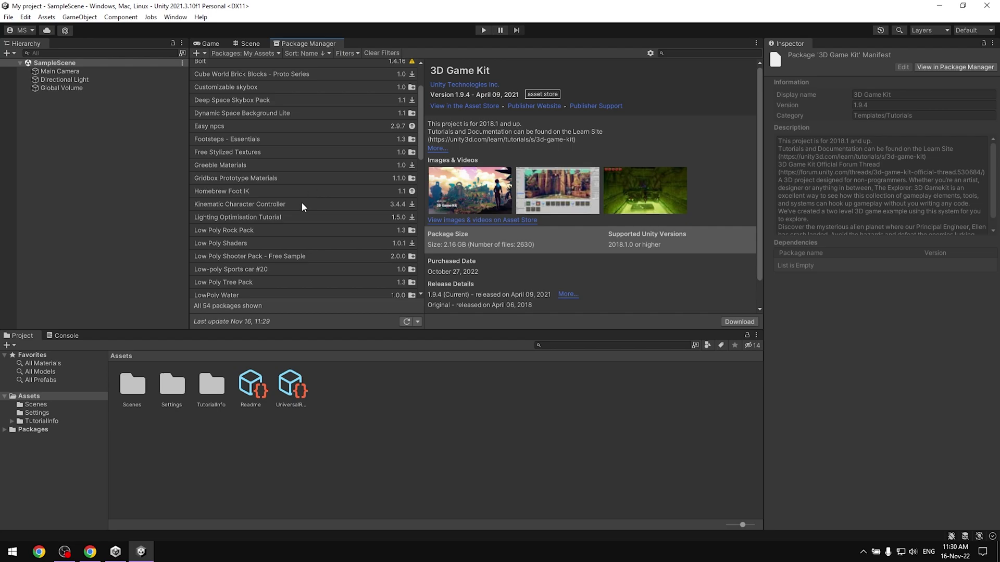
pyautogui.scroll(-6, 302, 204)
pyautogui.scroll(-6, 302, 221)
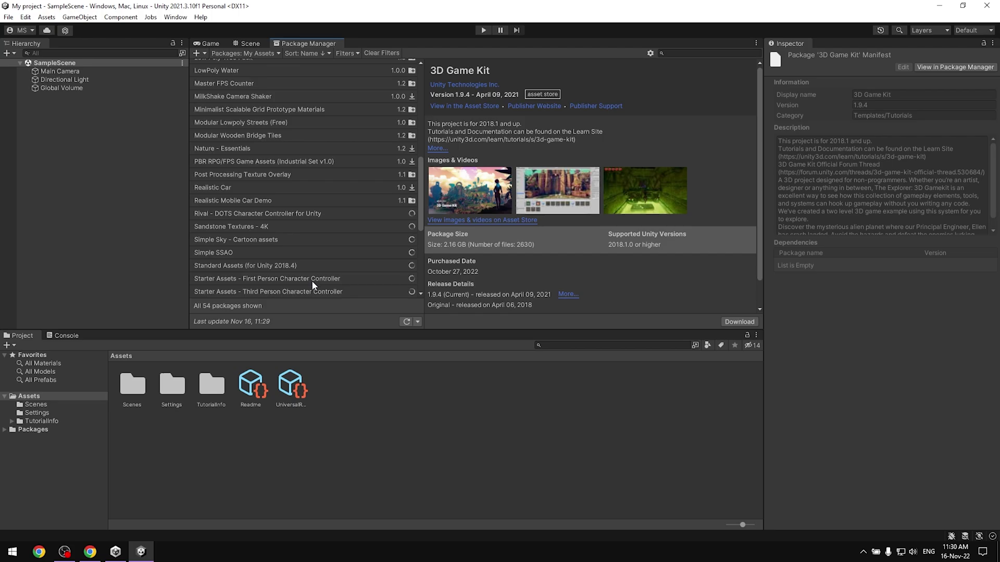
pyautogui.click(311, 293)
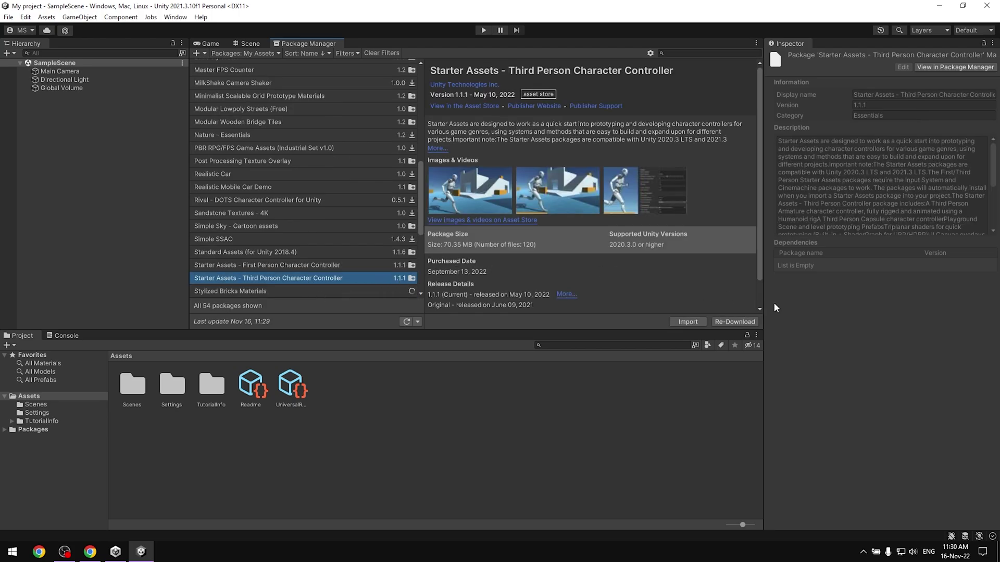
pyautogui.click(689, 323)
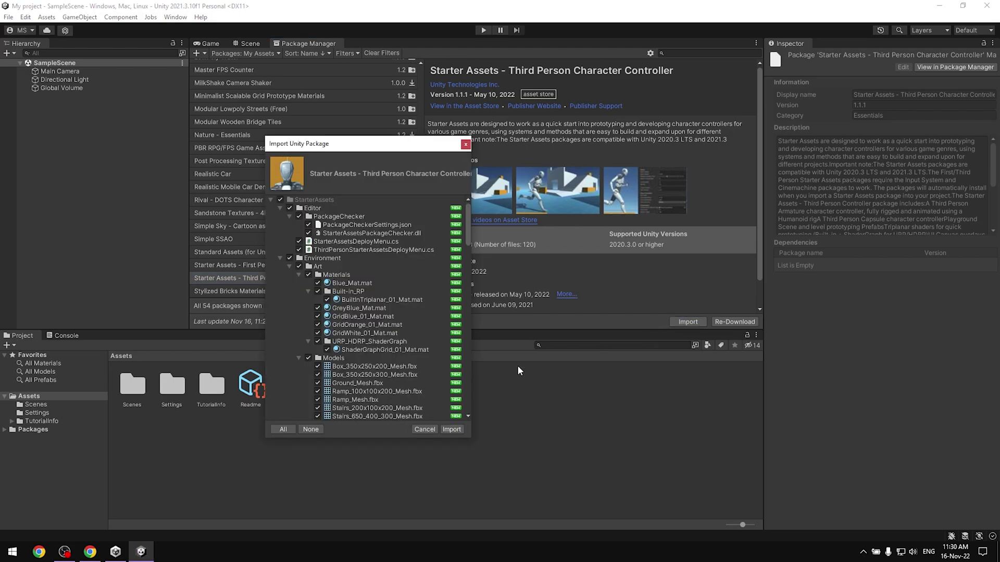
pyautogui.click(452, 429)
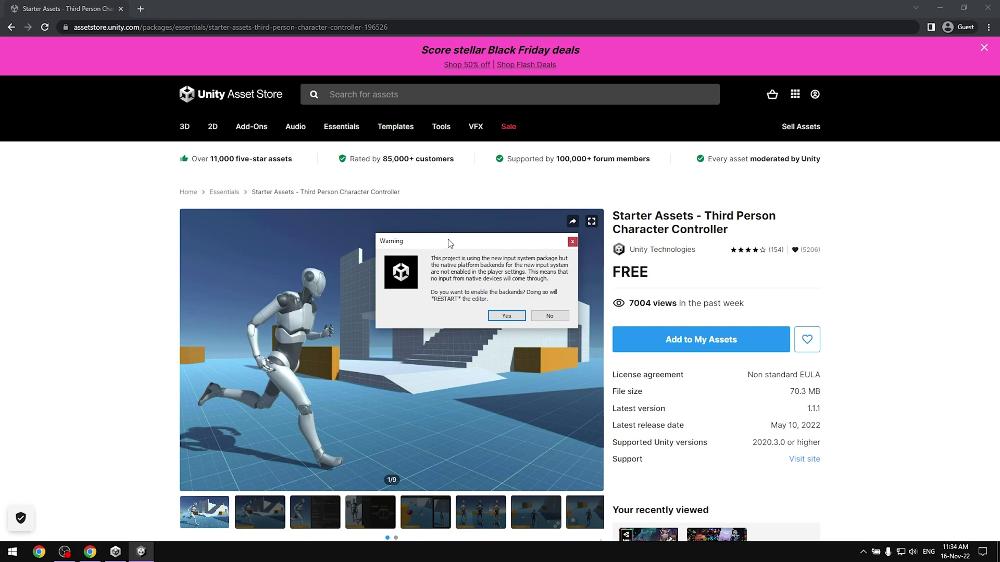
pyautogui.click(513, 319)
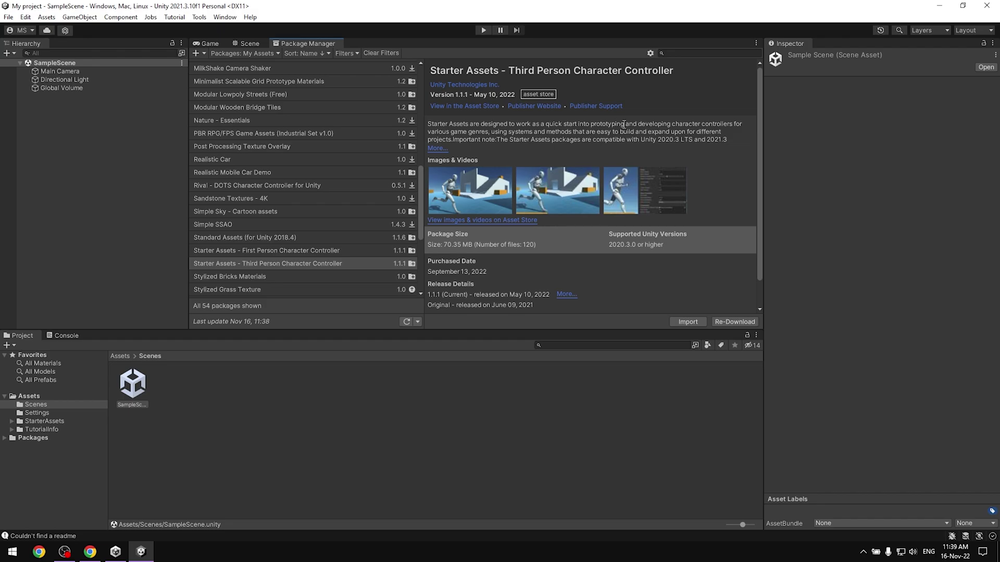
# Open the Playground scene from StarterAssets > ThirdPersonController > Scenes and show it in the Scene view
pyautogui.click(42, 421)
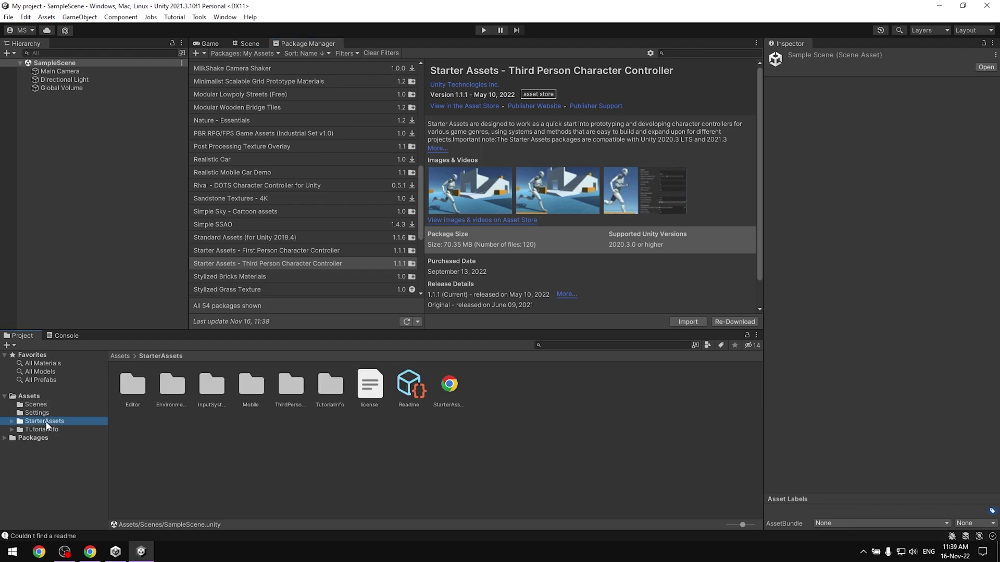
pyautogui.doubleClick(291, 385)
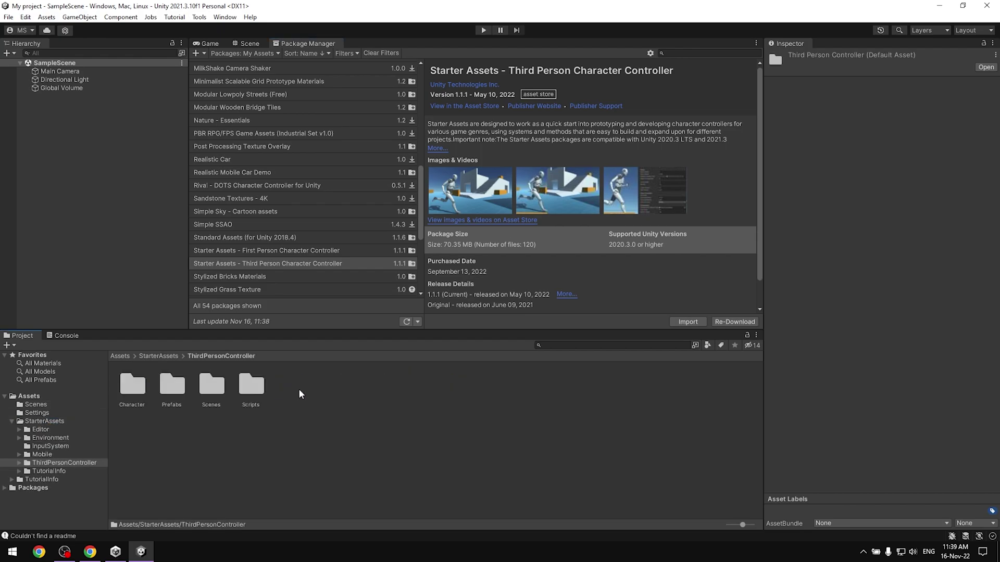
pyautogui.doubleClick(217, 393)
pyautogui.click(174, 386)
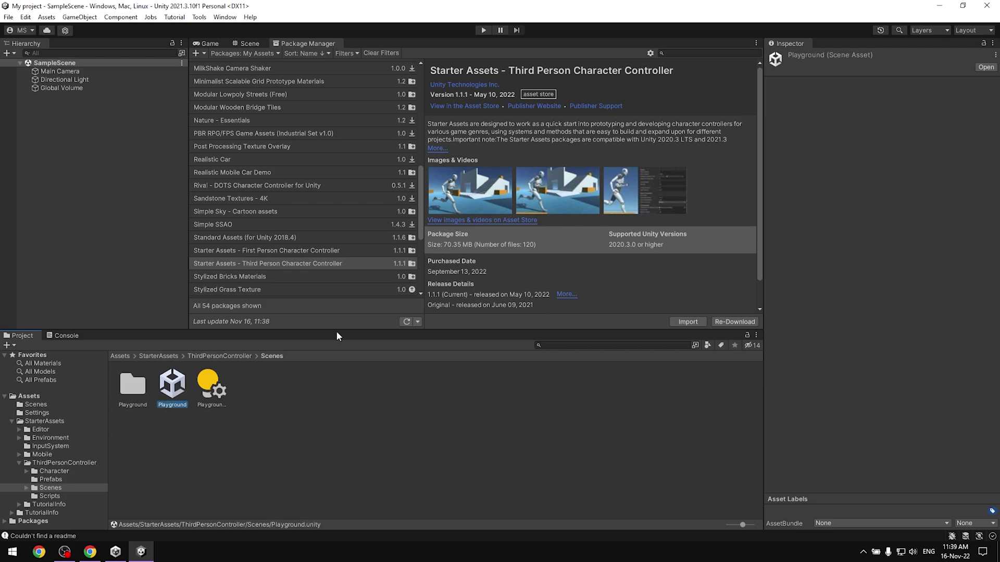
pyautogui.click(253, 46)
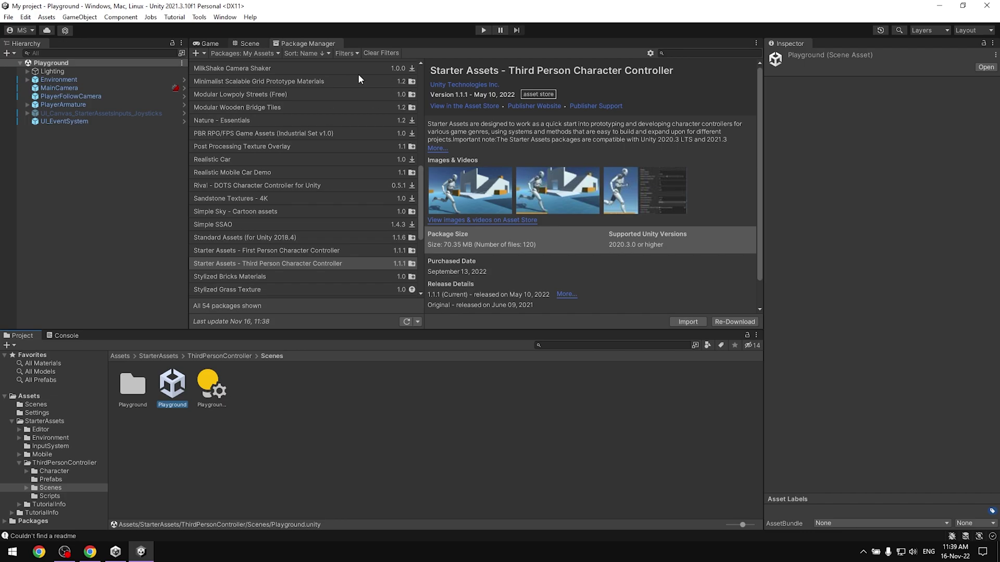
pyautogui.moveTo(516, 193); pyautogui.dragTo(494, 182, button='right')
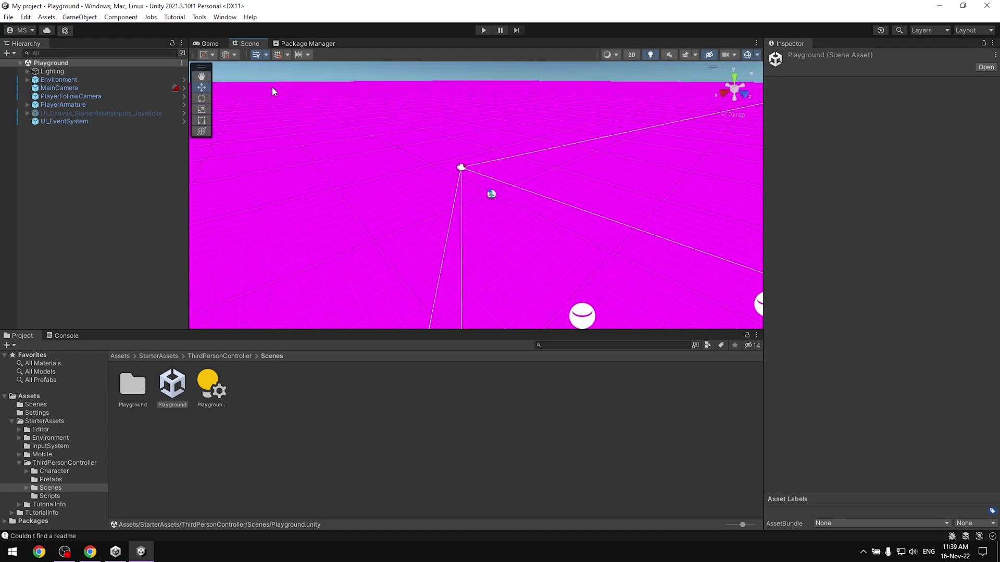
# Open the Render Pipeline Converter and set the conversion type to Built-in to URP
pyautogui.click(229, 19)
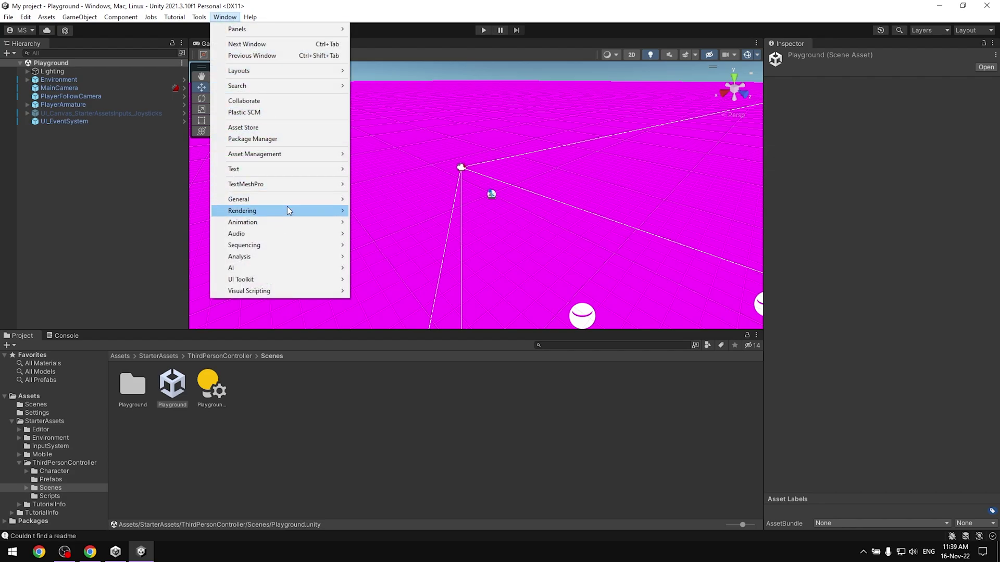
pyautogui.moveTo(287, 208)
pyautogui.click(429, 237)
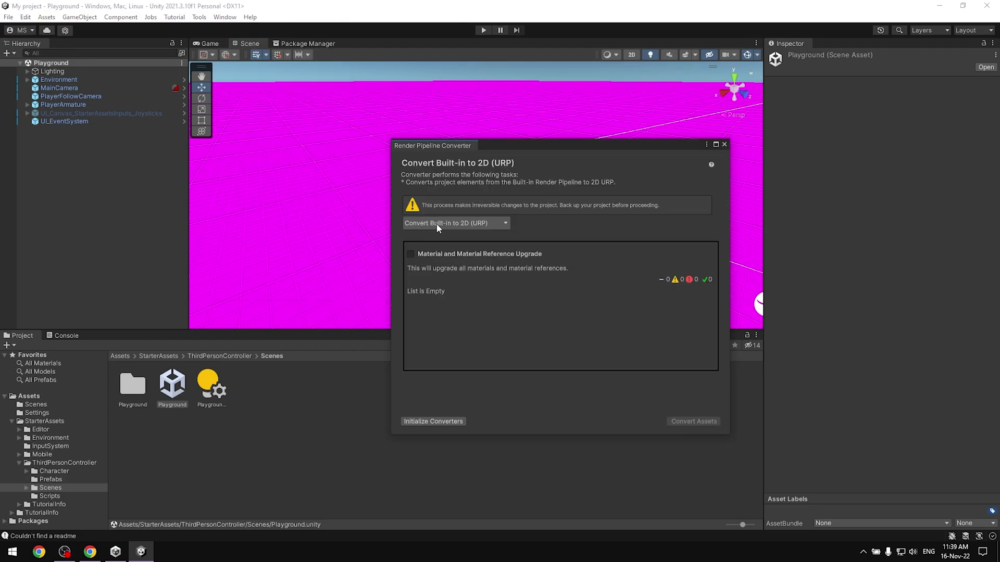
pyautogui.click(436, 224)
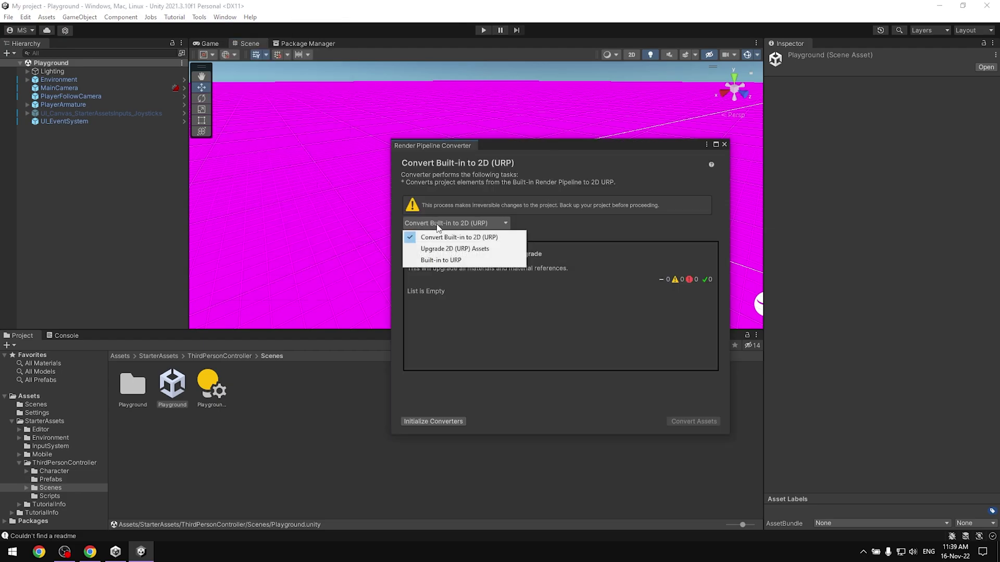
pyautogui.click(457, 261)
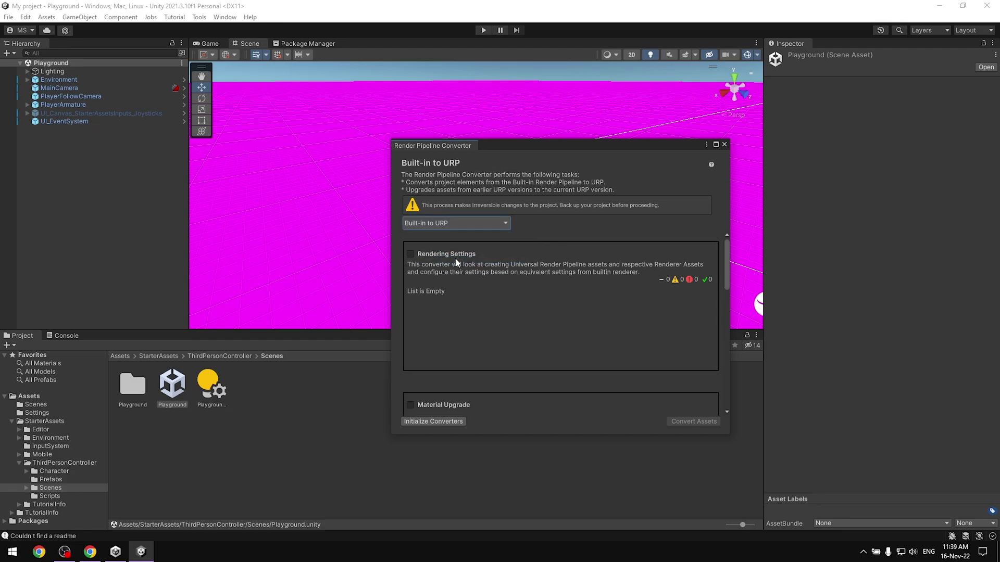
# Enable all the listed converters, from Rendering Settings and Material Upgrade through Readonly Material Converter
pyautogui.click(411, 255)
pyautogui.scroll(-3, 416, 323)
pyautogui.click(410, 349)
pyautogui.scroll(3, 433, 287)
pyautogui.scroll(-7, 453, 286)
pyautogui.scroll(-3, 437, 282)
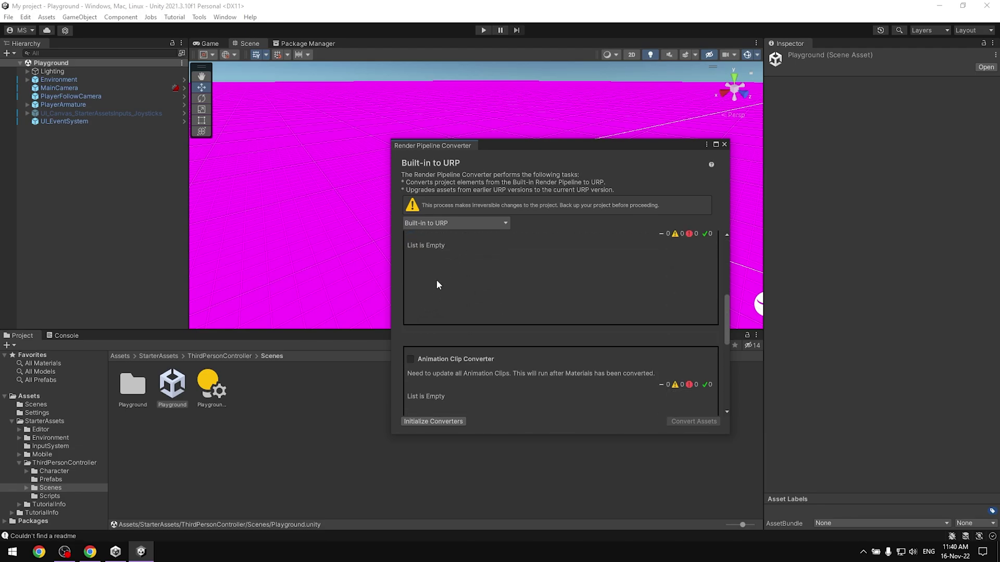
pyautogui.scroll(-3, 494, 307)
pyautogui.click(410, 340)
pyautogui.scroll(-1, 434, 324)
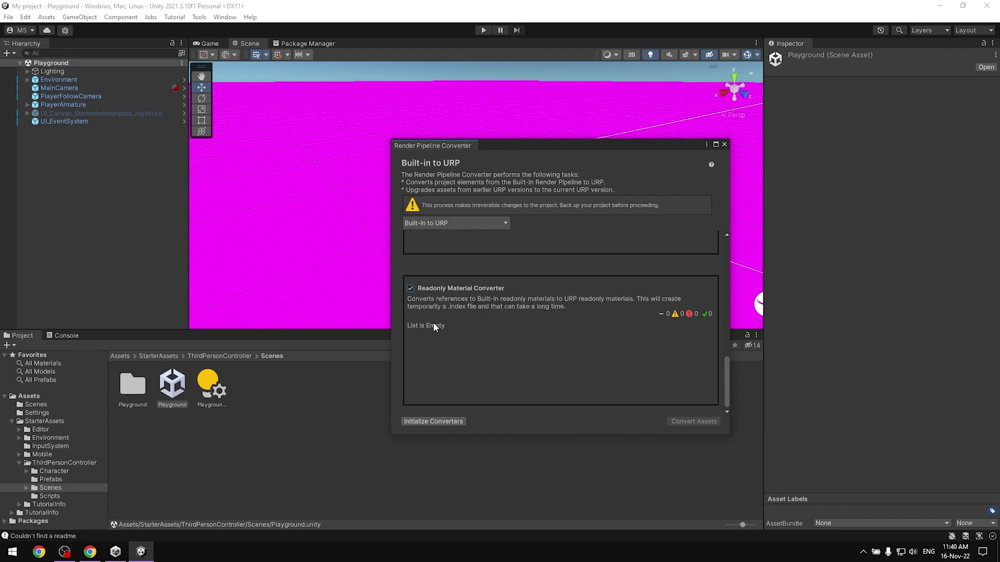
# Initialize the enabled converters, convert the project's assets to URP and close the converter
pyautogui.click(456, 422)
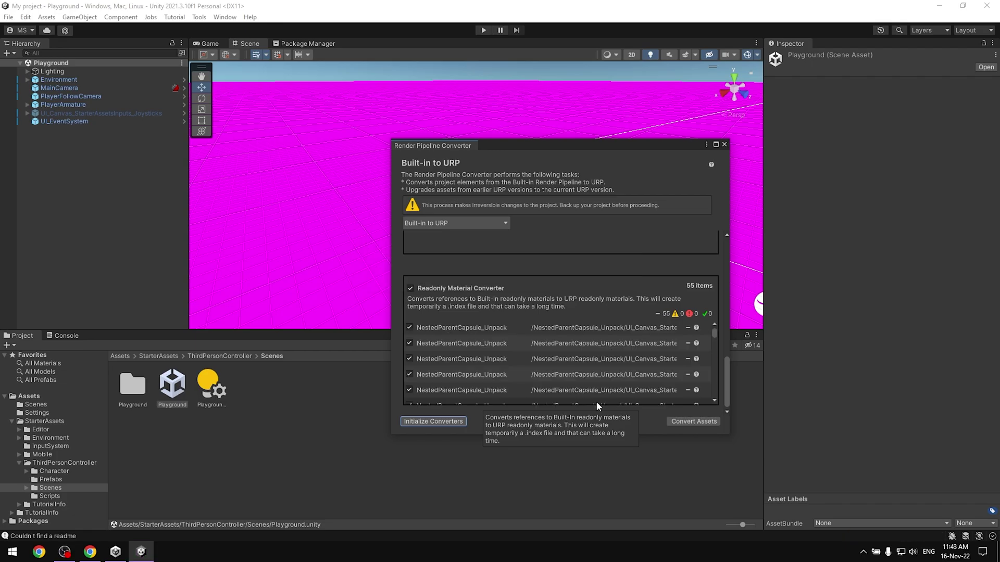
pyautogui.click(687, 423)
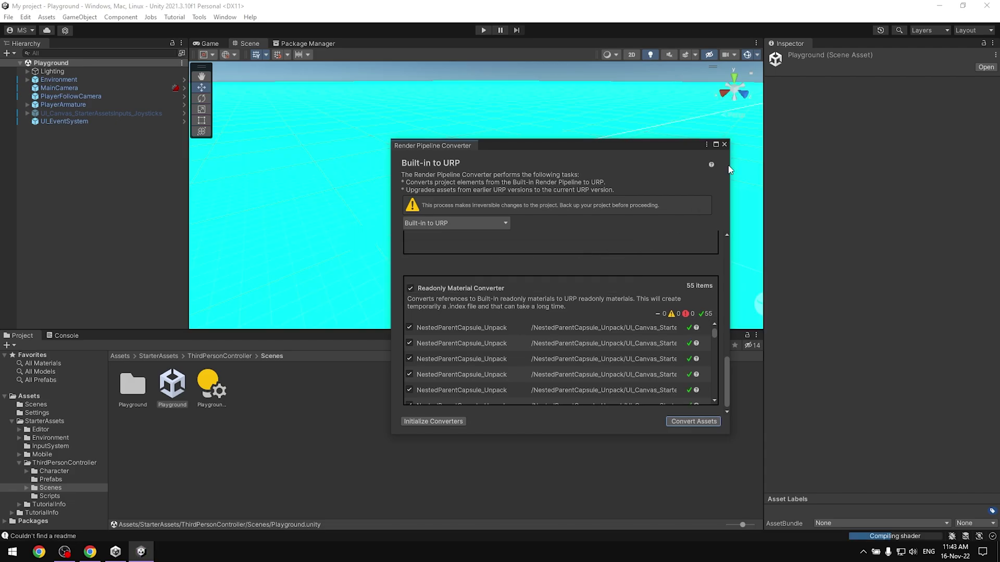
pyautogui.click(724, 145)
# Inspect the character in the scene, then play the Playground scene and test running and jumping
pyautogui.moveTo(493, 207); pyautogui.dragTo(348, 179, button='right')
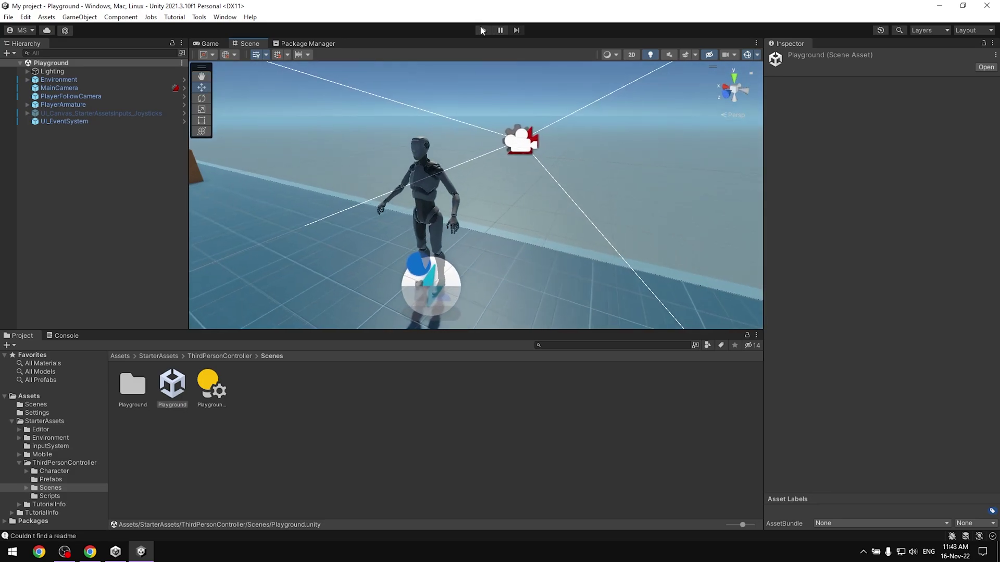
pyautogui.click(483, 30)
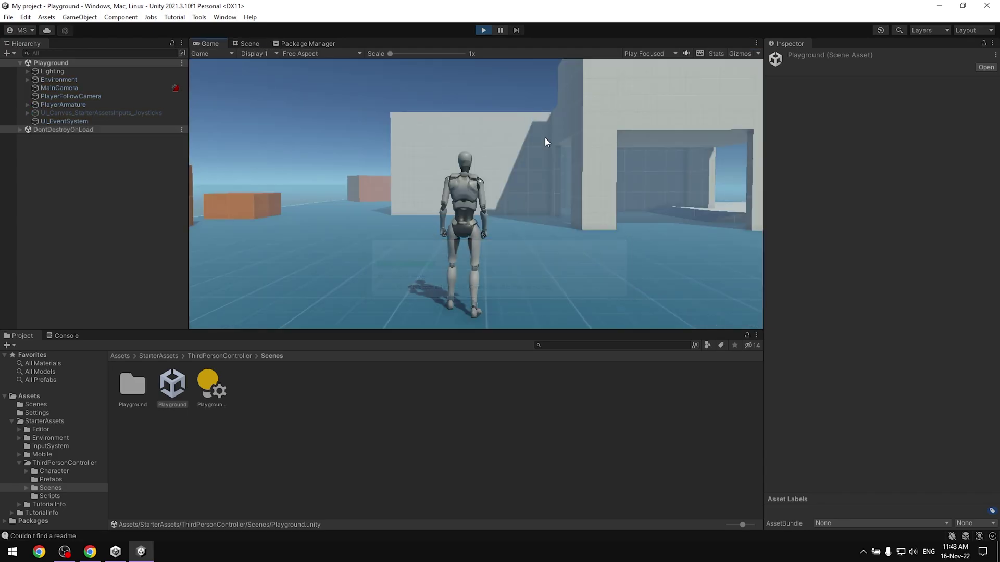
pyautogui.press('w')
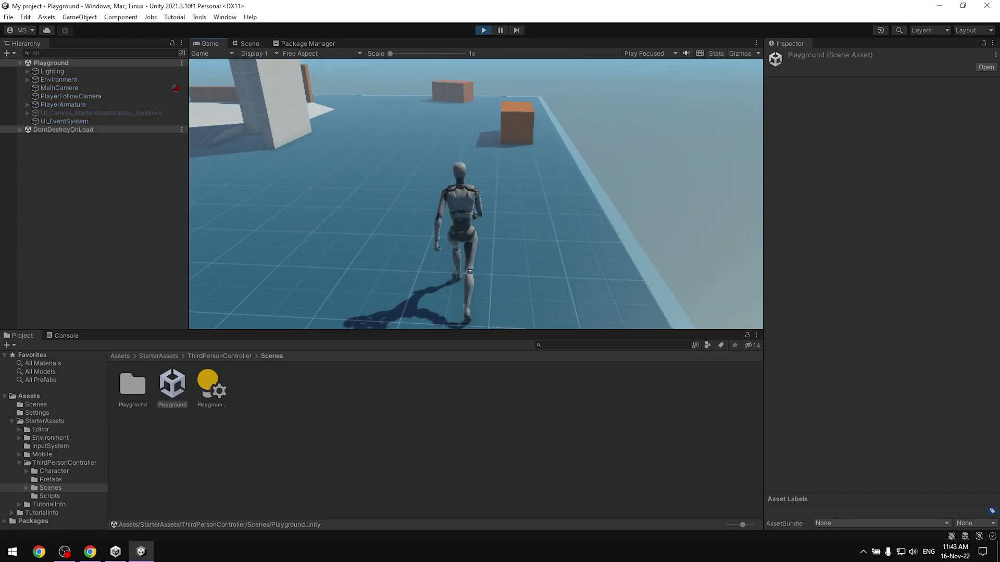
pyautogui.press('space')
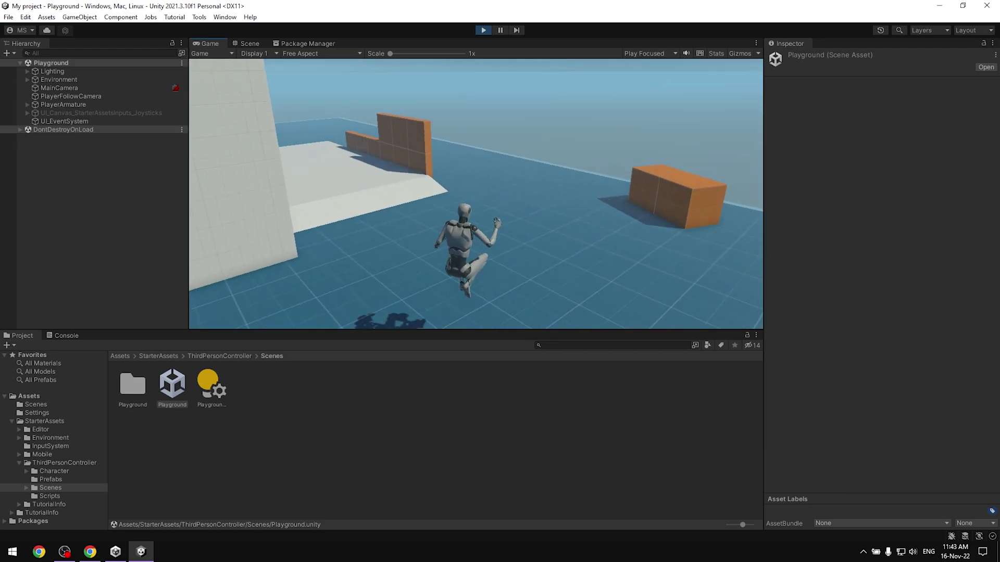
pyautogui.press('w')
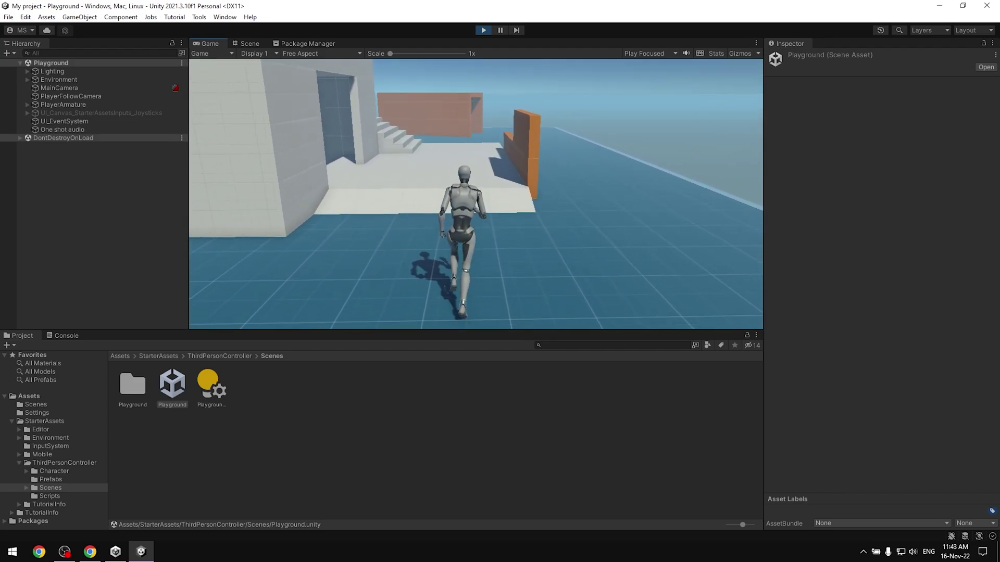
# Test the character's movement in the Playground level by running across the platforms and up the stairs
pyautogui.press('a')
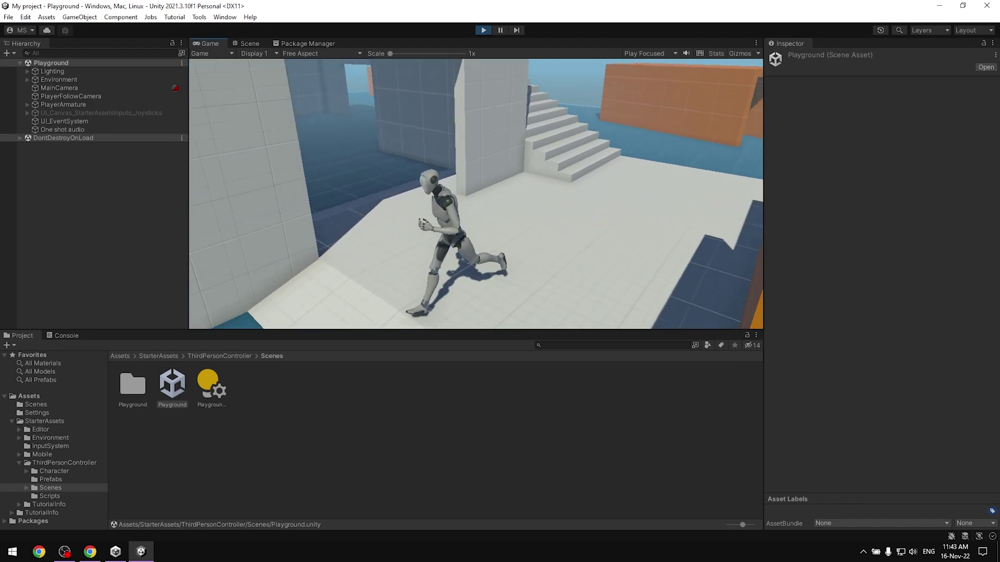
pyautogui.press('s')
pyautogui.press('w')
pyautogui.press('w')
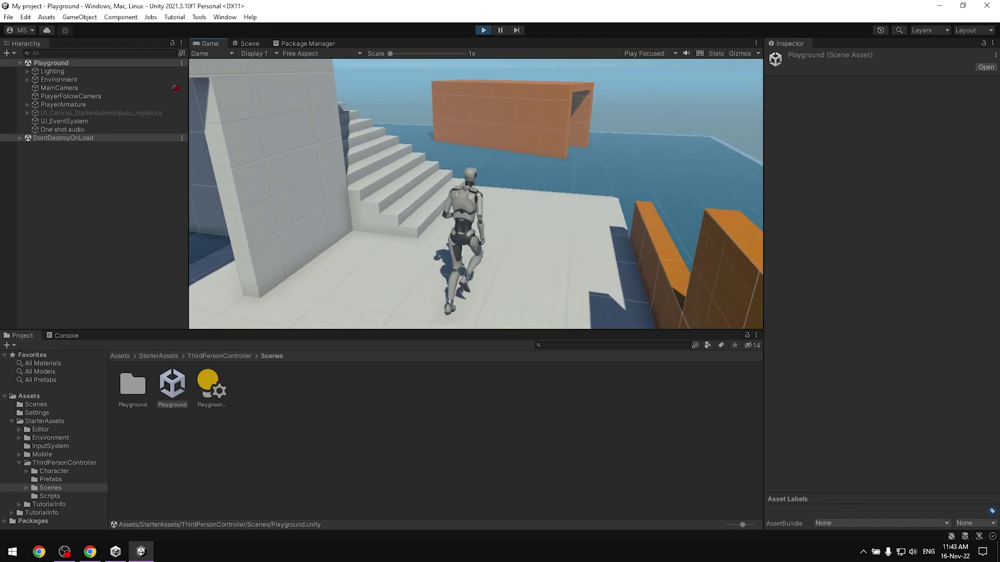
pyautogui.press('w')
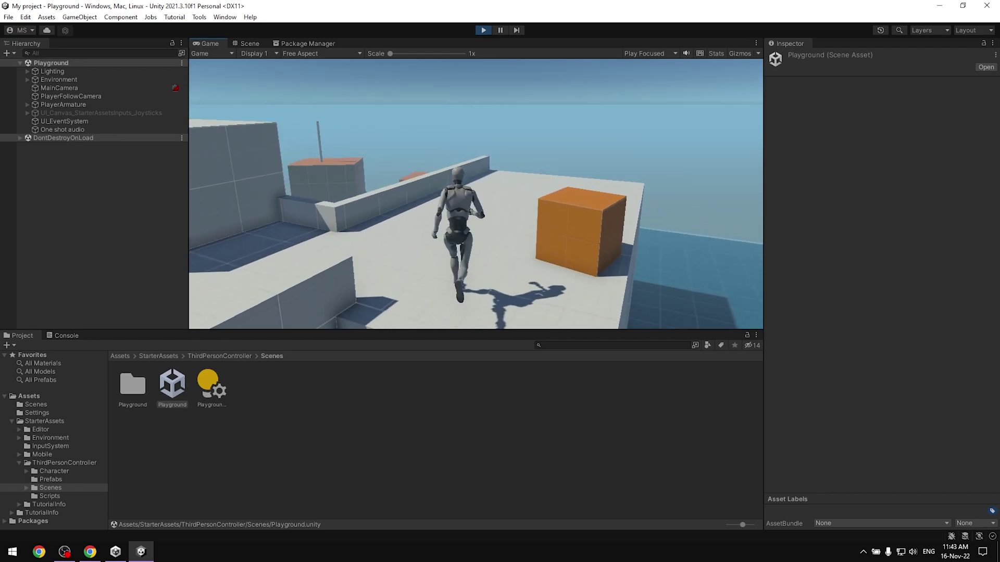
pyautogui.press('w')
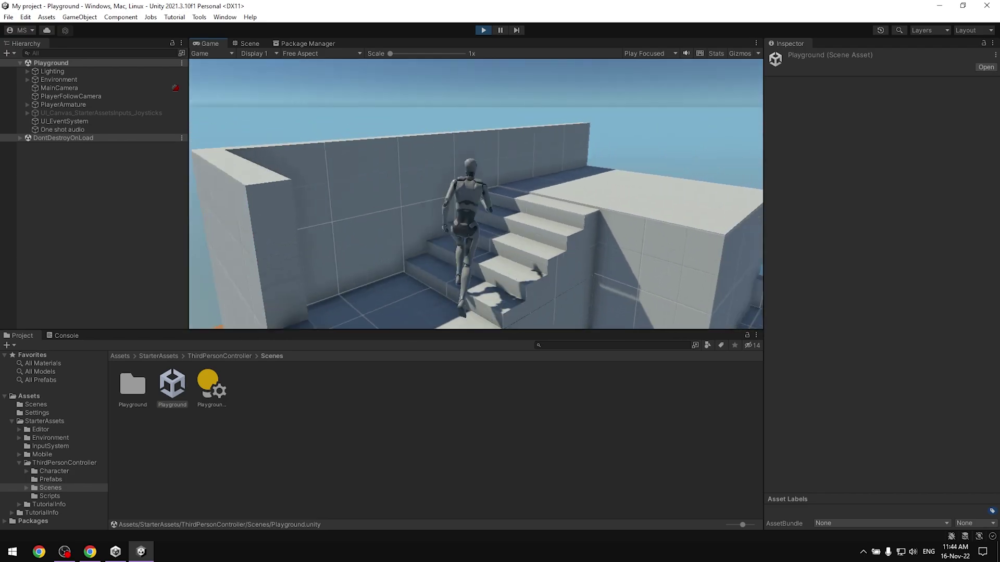
# Test jumping and running down onto the open ground, and stop playing the scene
pyautogui.press('space')
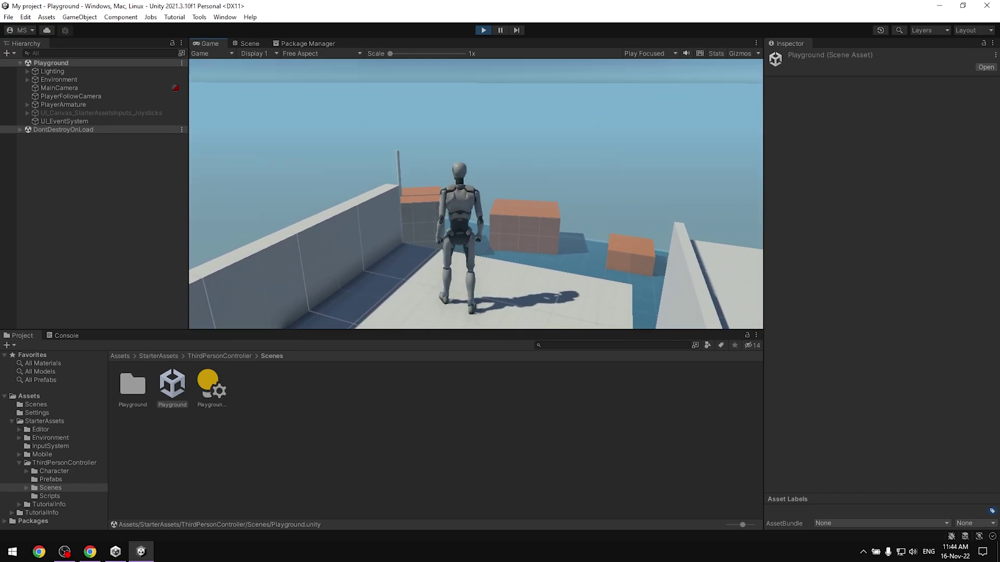
pyautogui.press('w')
pyautogui.press('space')
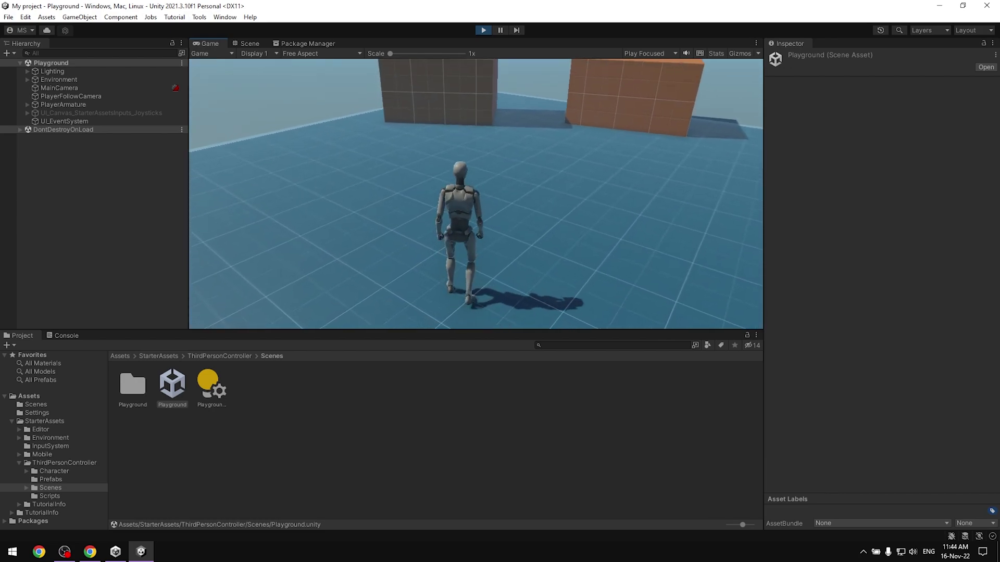
pyautogui.press('w')
pyautogui.press('space')
pyautogui.press('w')
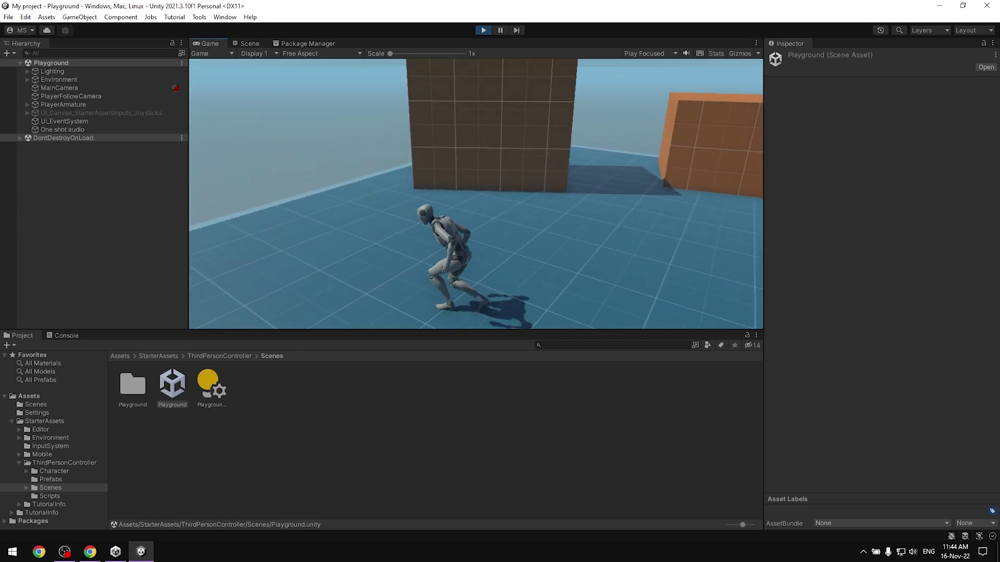
pyautogui.press('w')
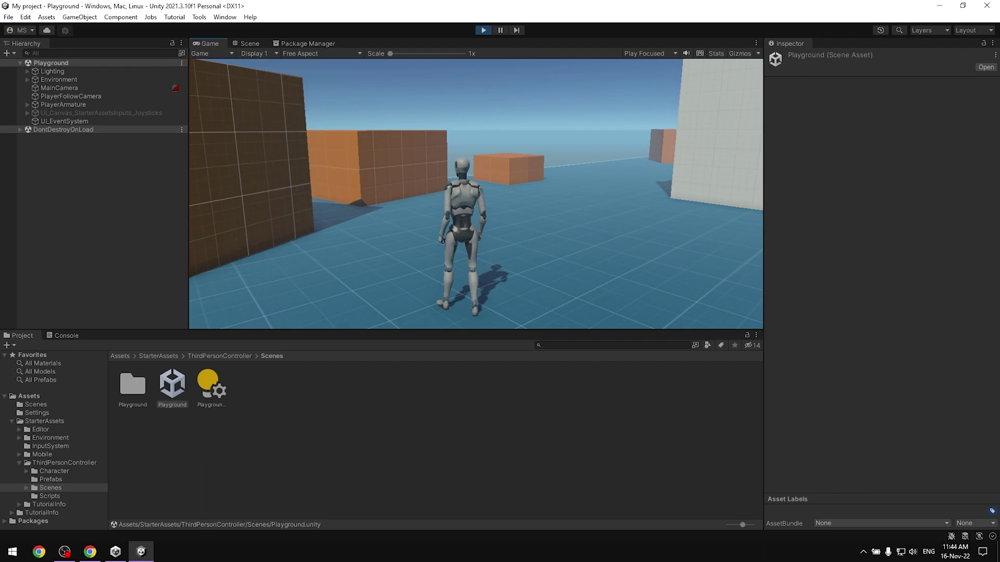
pyautogui.press('Escape')
pyautogui.click(484, 30)
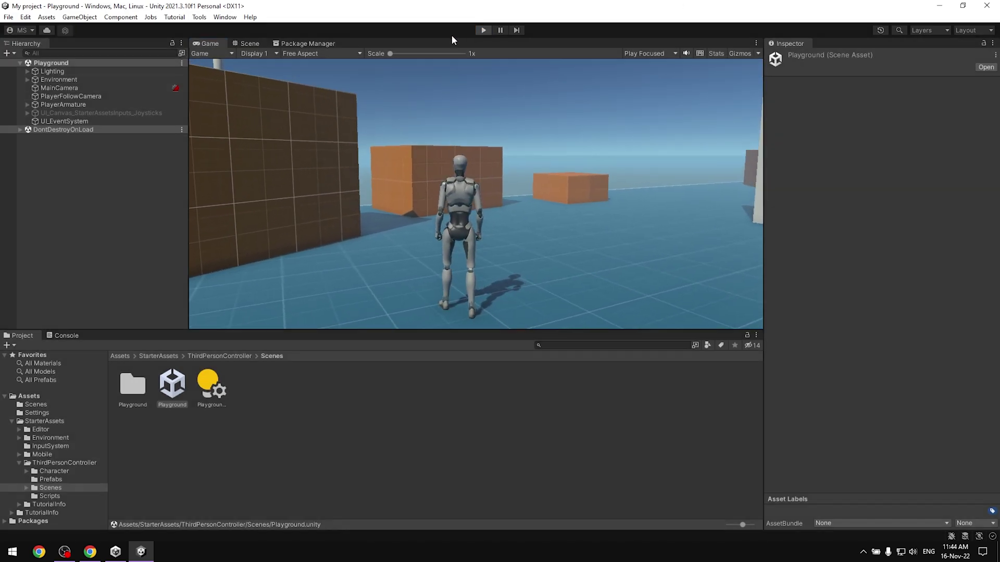
# Examine the PlayerArmature's components, from Character Controller and Third Person Controller through the Basic Rigid Body Push options to Starter Assets Inputs
pyautogui.click(49, 106)
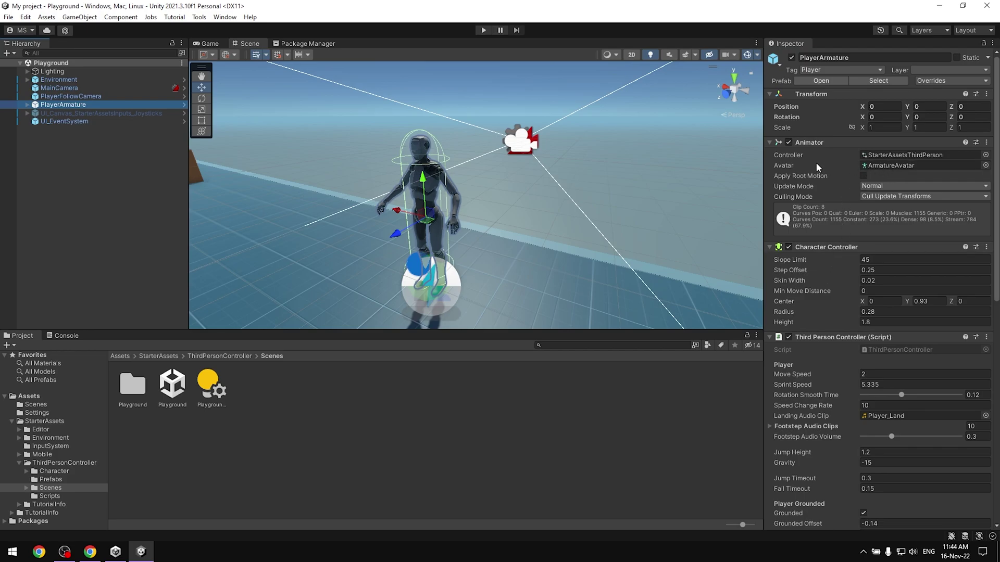
pyautogui.scroll(-1, 855, 235)
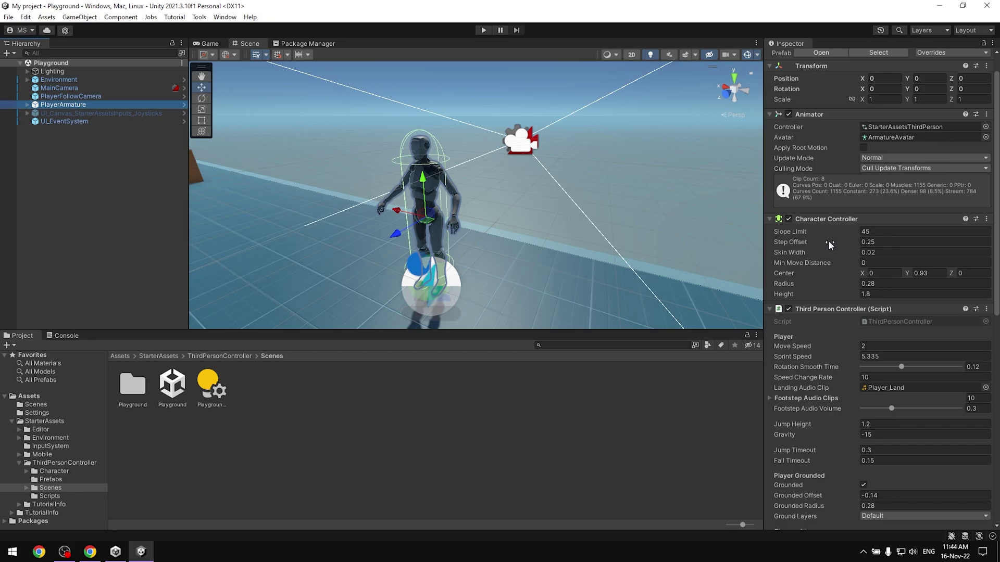
pyautogui.scroll(-3, 815, 281)
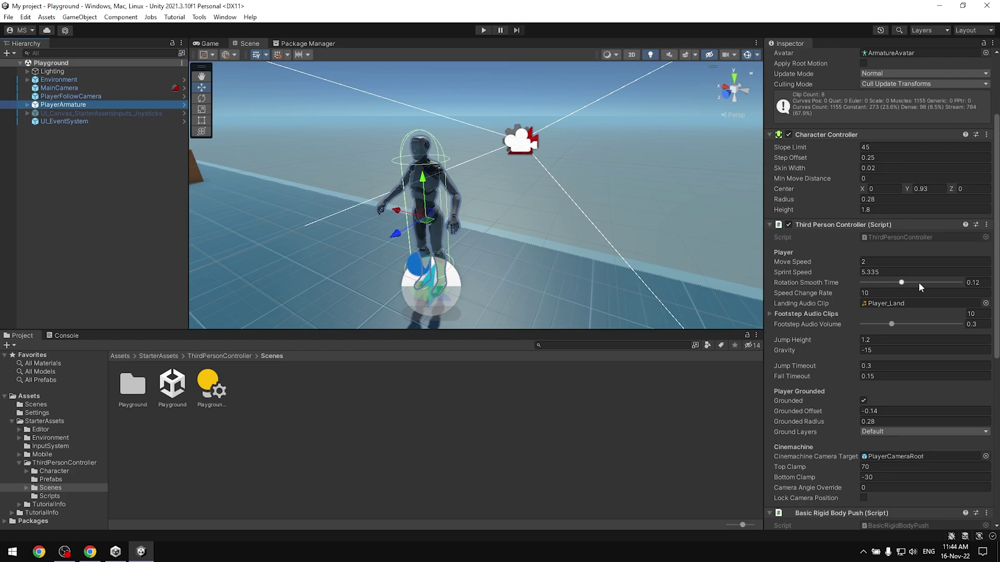
pyautogui.scroll(-4, 836, 312)
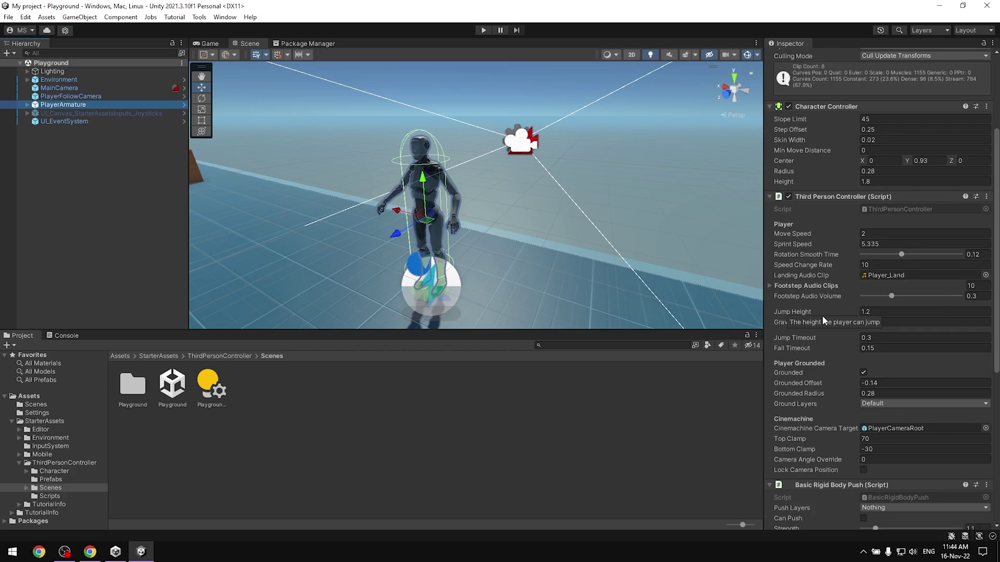
pyautogui.scroll(-2, 846, 411)
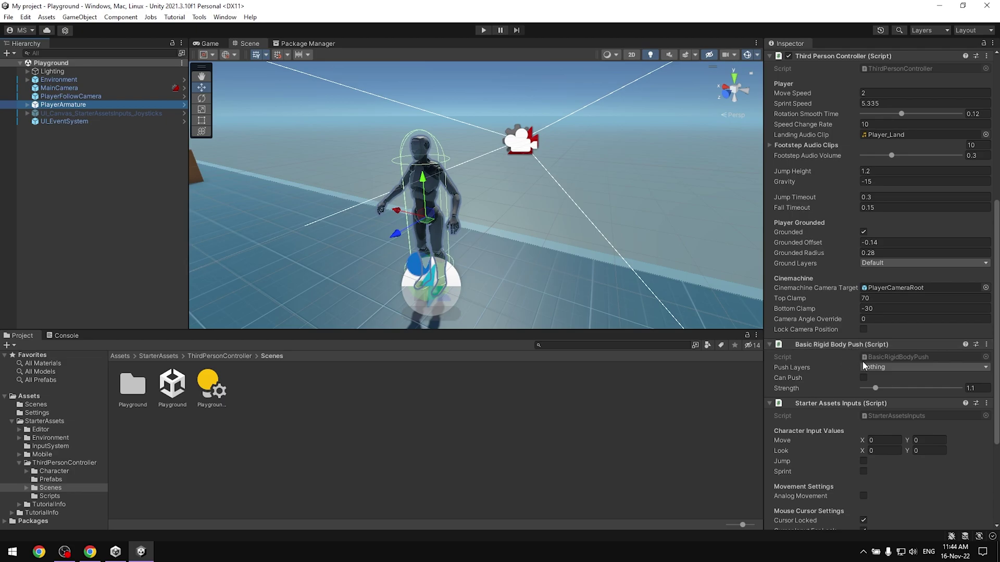
pyautogui.scroll(5, 863, 378)
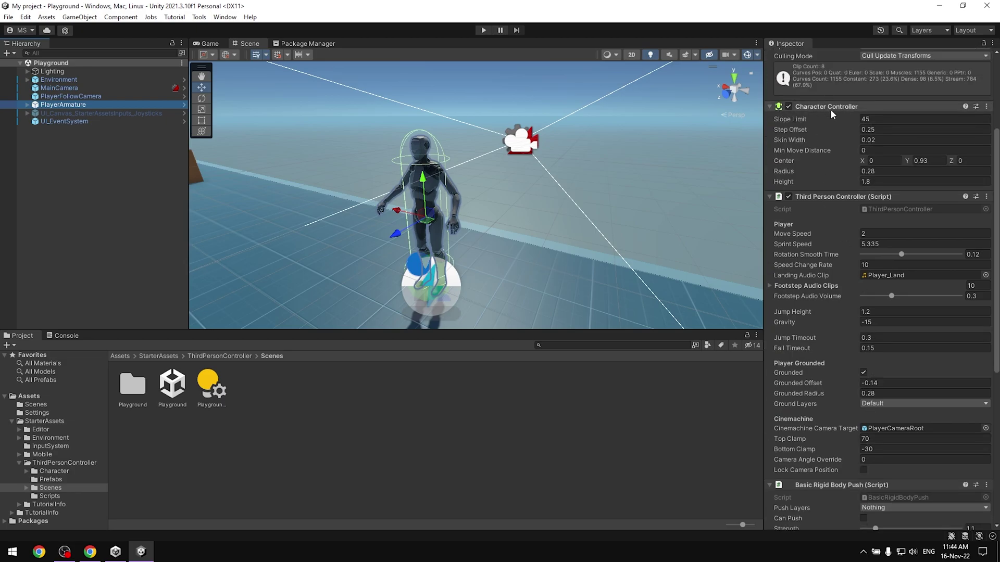
pyautogui.scroll(-6, 830, 108)
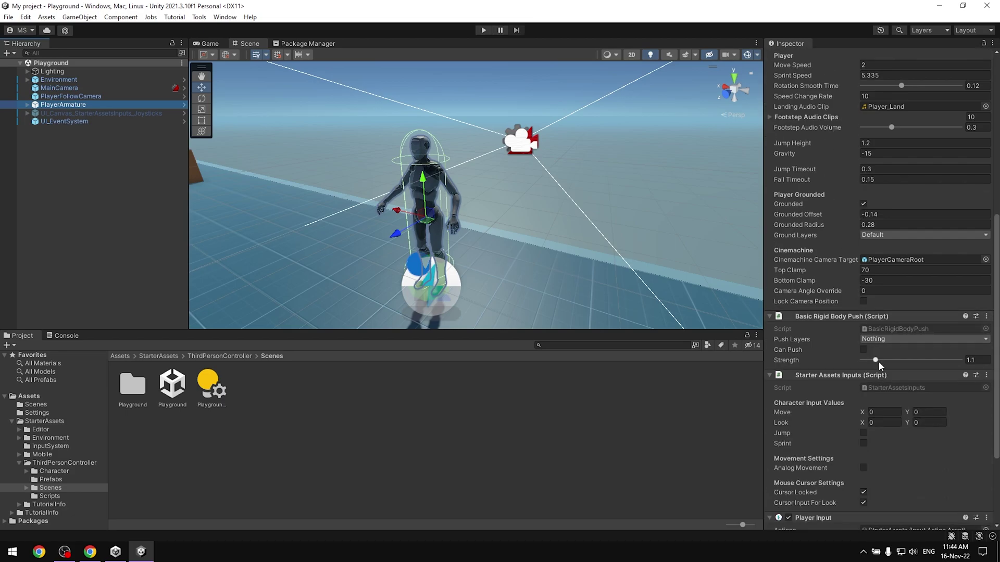
pyautogui.click(892, 337)
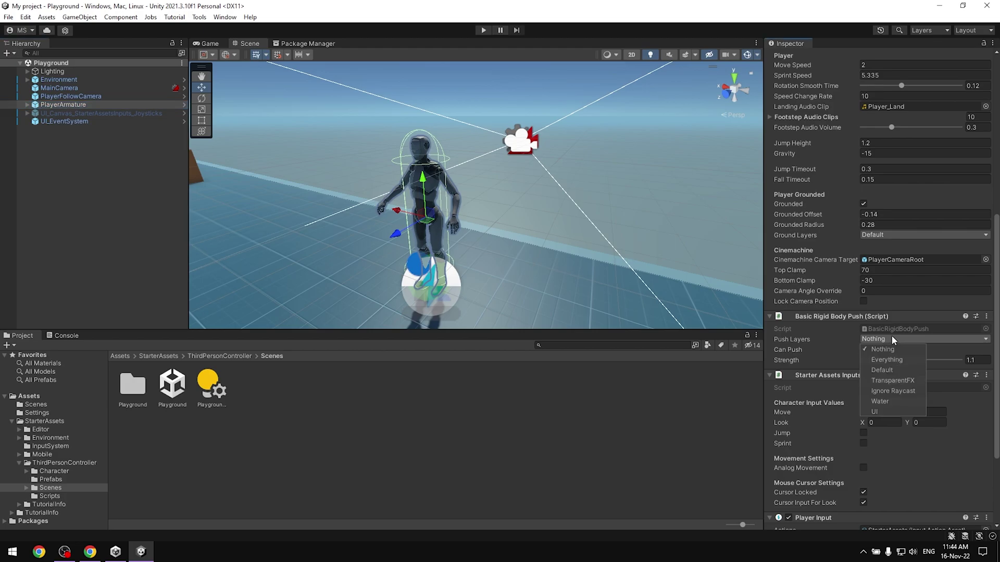
pyautogui.click(955, 339)
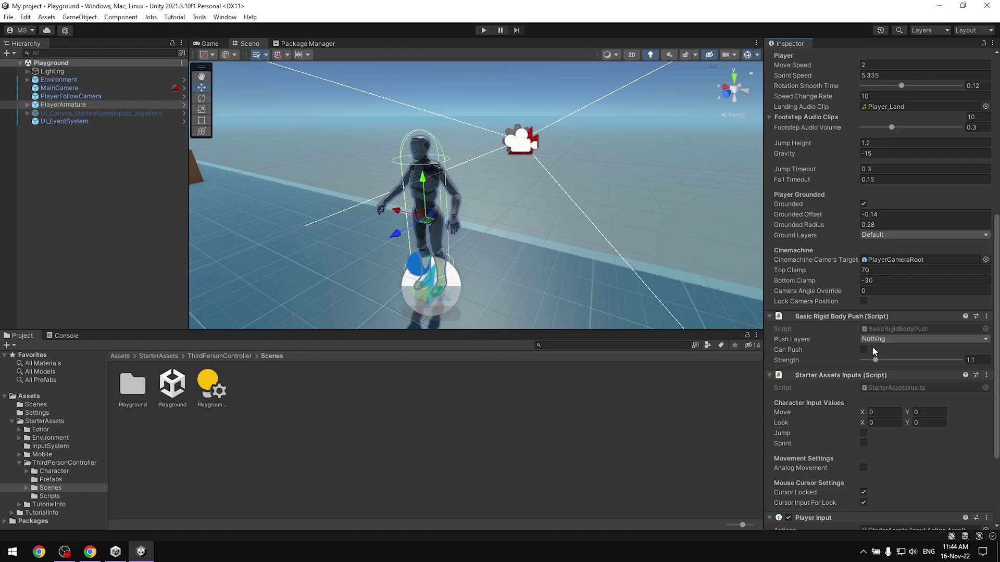
pyautogui.scroll(-2, 873, 345)
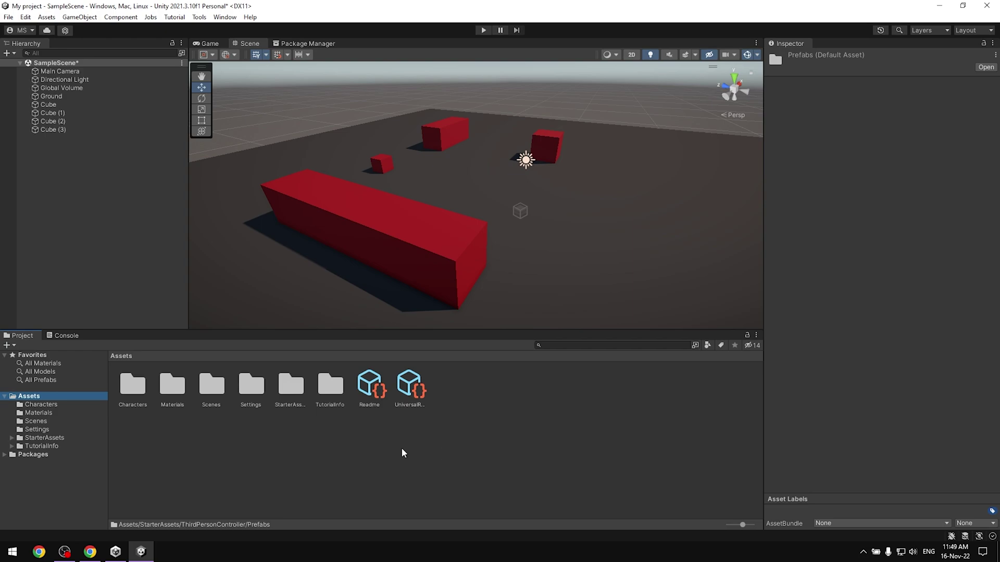
# Place the NestedParentArmature_Unpack prefab from StarterAssets/ThirdPersonController/Prefabs on the ground among the red cubes in SampleScene
pyautogui.click(60, 437)
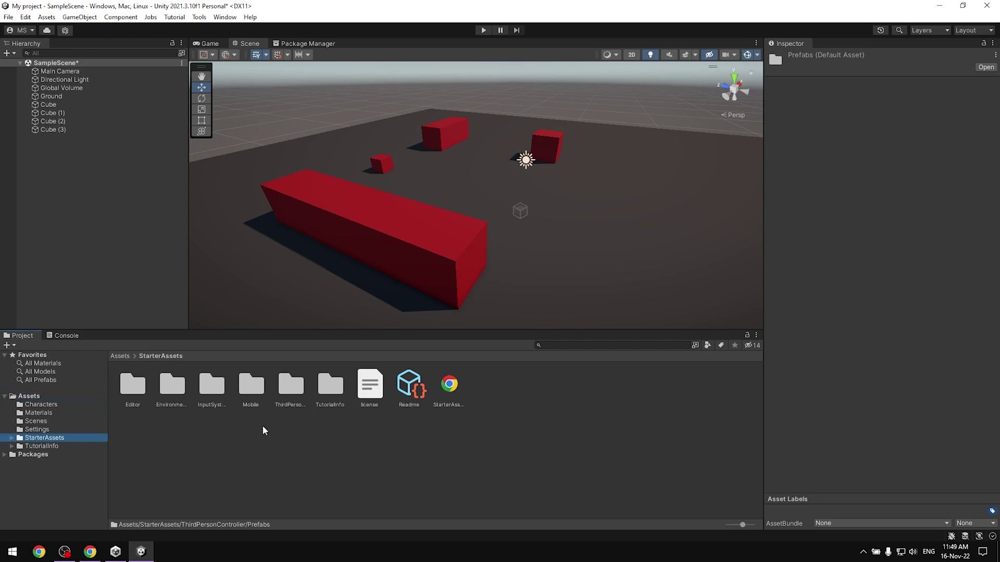
pyautogui.doubleClick(301, 385)
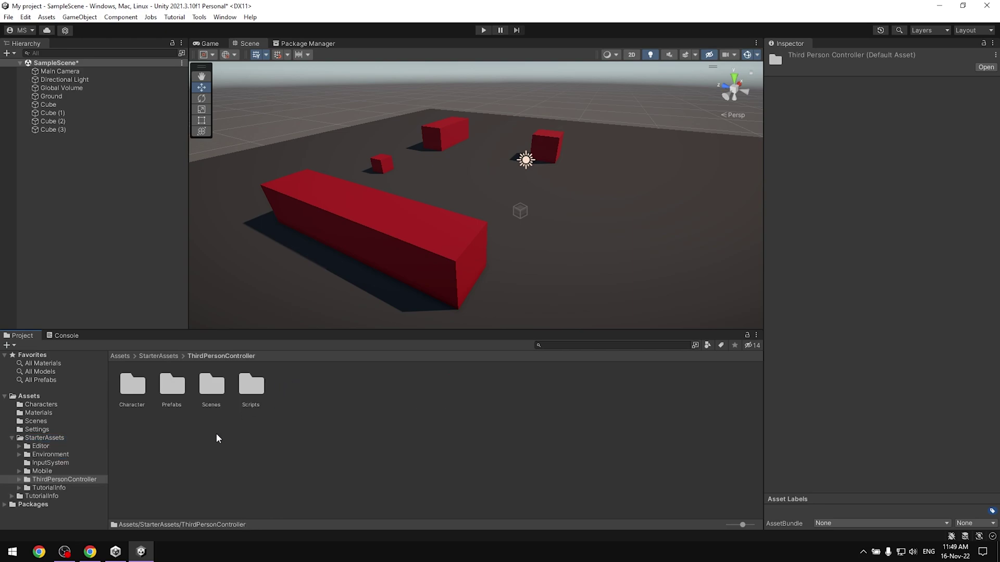
pyautogui.doubleClick(168, 389)
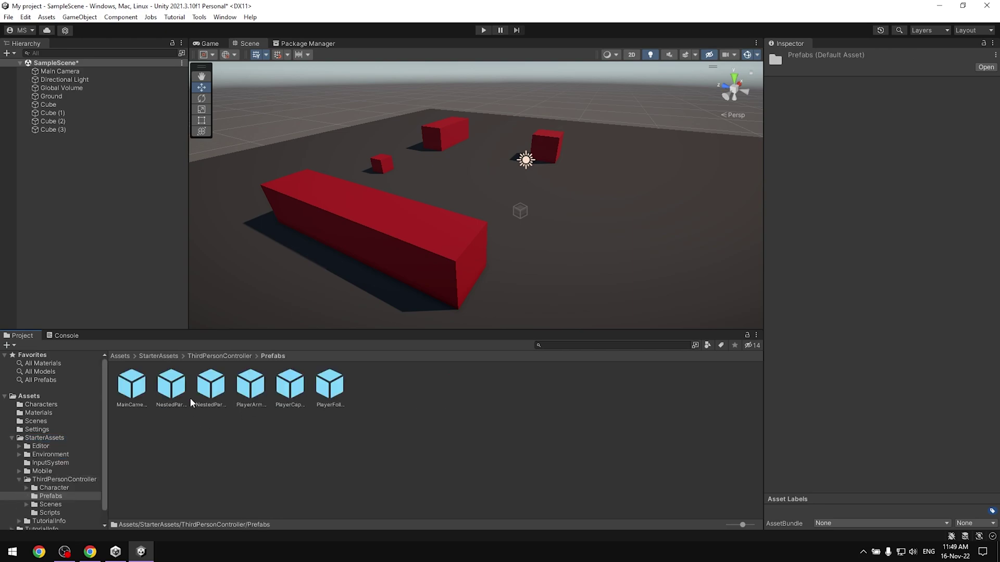
pyautogui.click(177, 392)
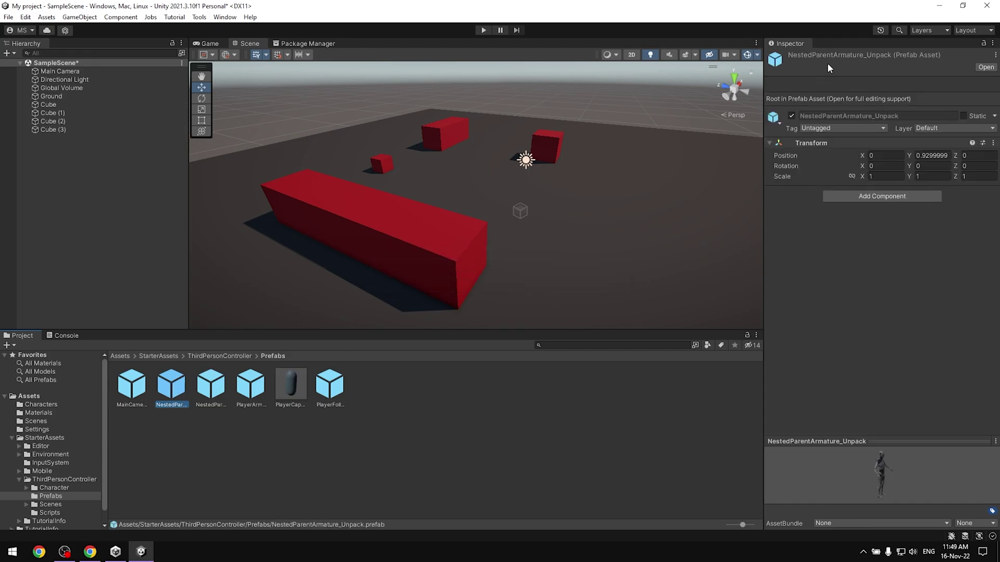
pyautogui.moveTo(169, 402); pyautogui.dragTo(581, 217)
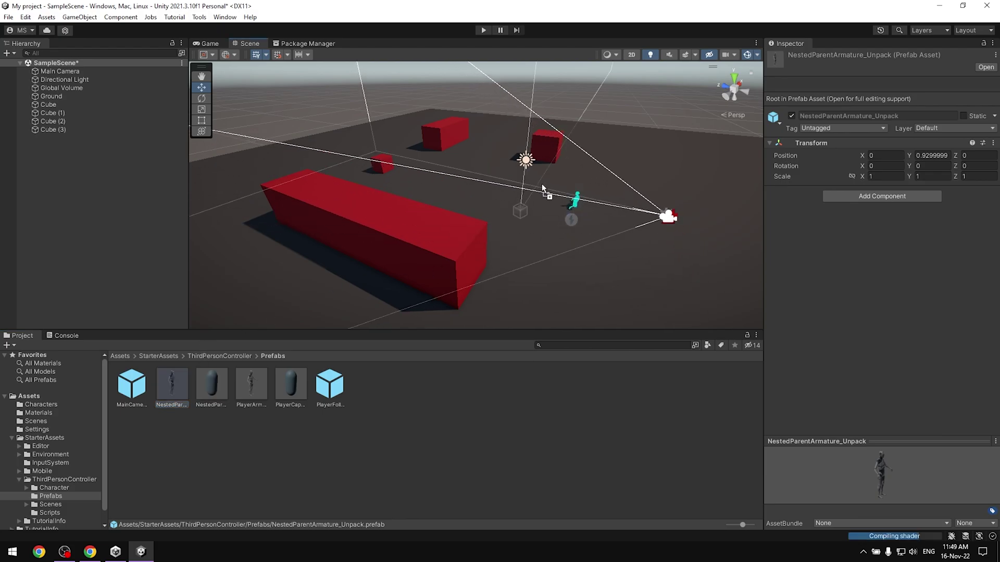
pyautogui.moveTo(542, 184); pyautogui.dragTo(551, 174)
pyautogui.moveTo(582, 176); pyautogui.dragTo(626, 176, button='right')
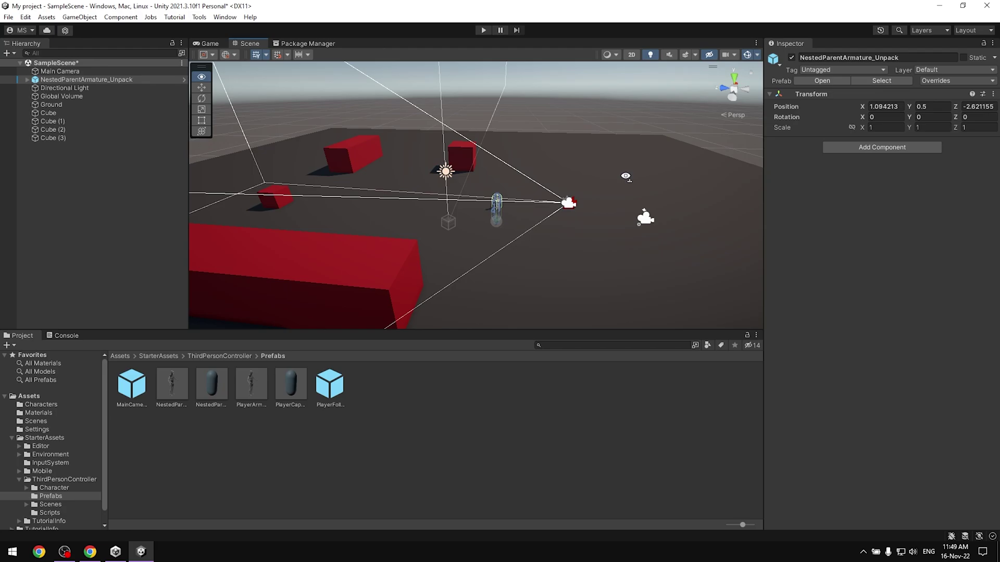
# Raise the NestedParentArmature_Unpack object above the ground by setting its Y position to 2
pyautogui.press('f')
pyautogui.click(931, 106)
pyautogui.write('1')
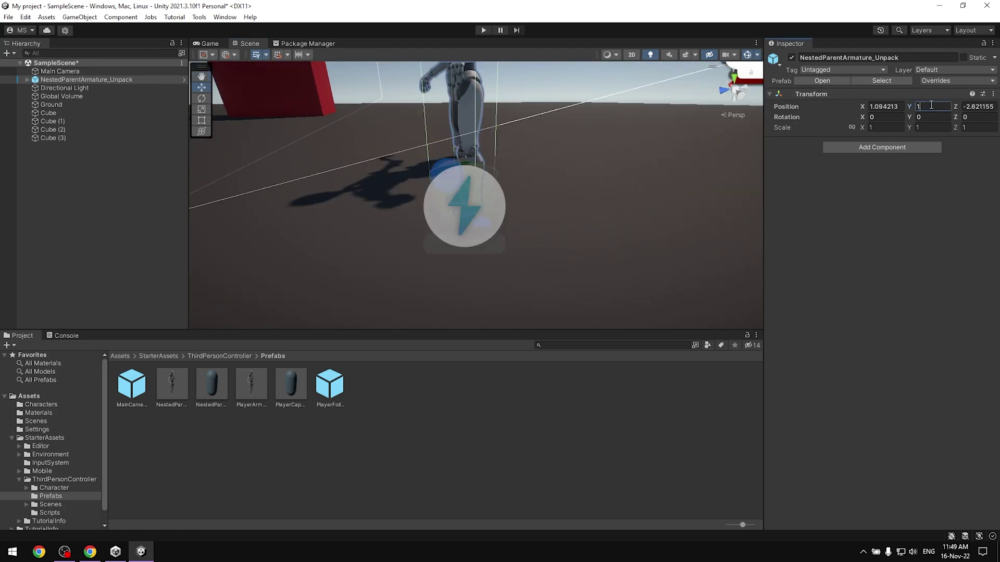
pyautogui.doubleClick(930, 106)
pyautogui.write('2')
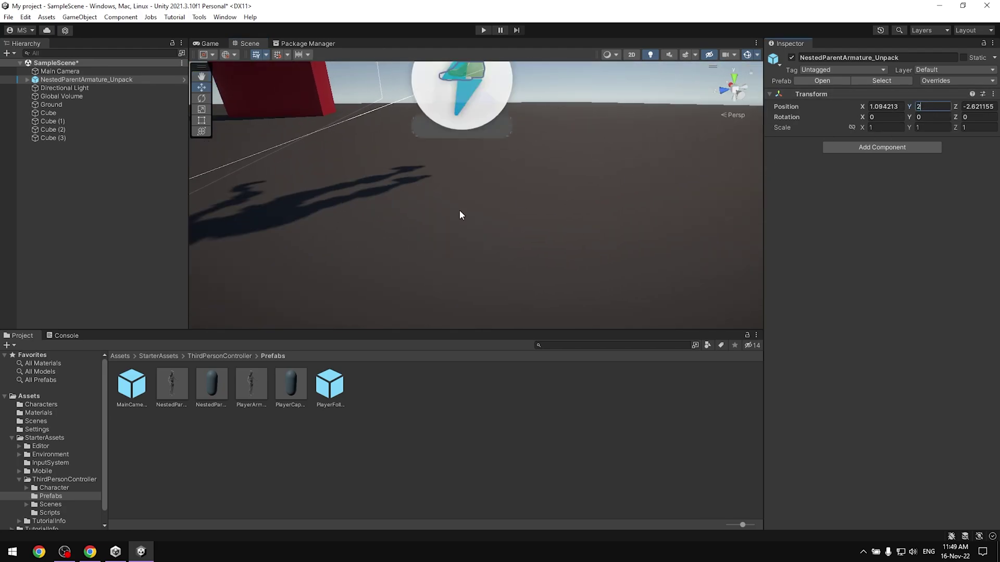
pyautogui.moveTo(460, 212); pyautogui.dragTo(738, 170, button='right')
# Unpack the NestedParentArmature_Unpack prefab instance and the PlayerArmature prefab nested inside it
pyautogui.rightClick(68, 80)
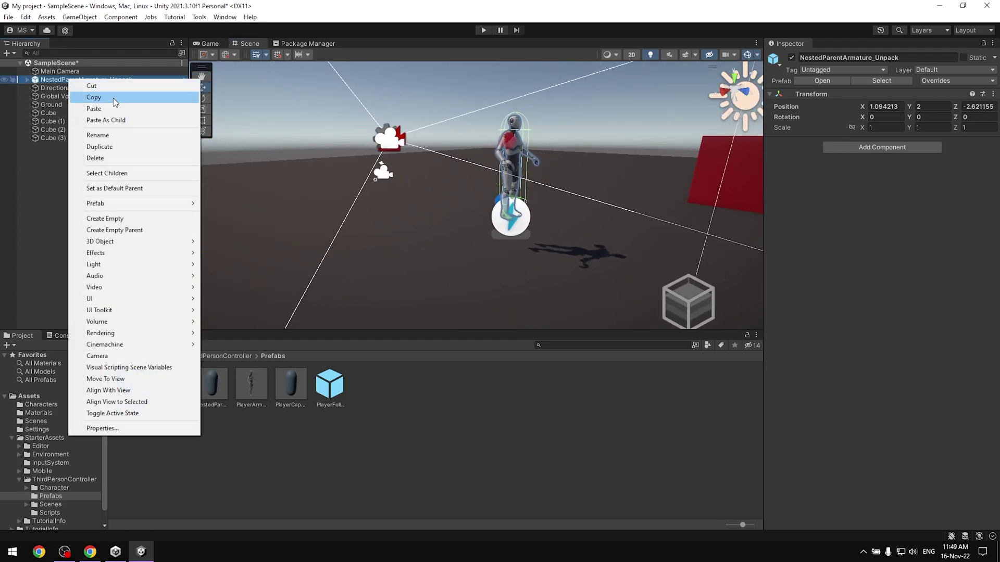
pyautogui.moveTo(146, 201)
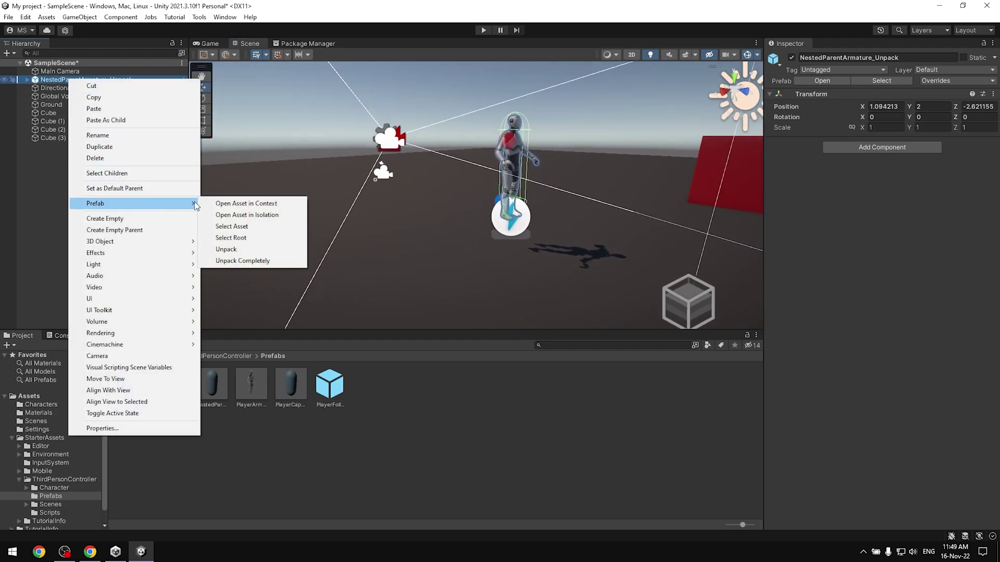
pyautogui.click(245, 249)
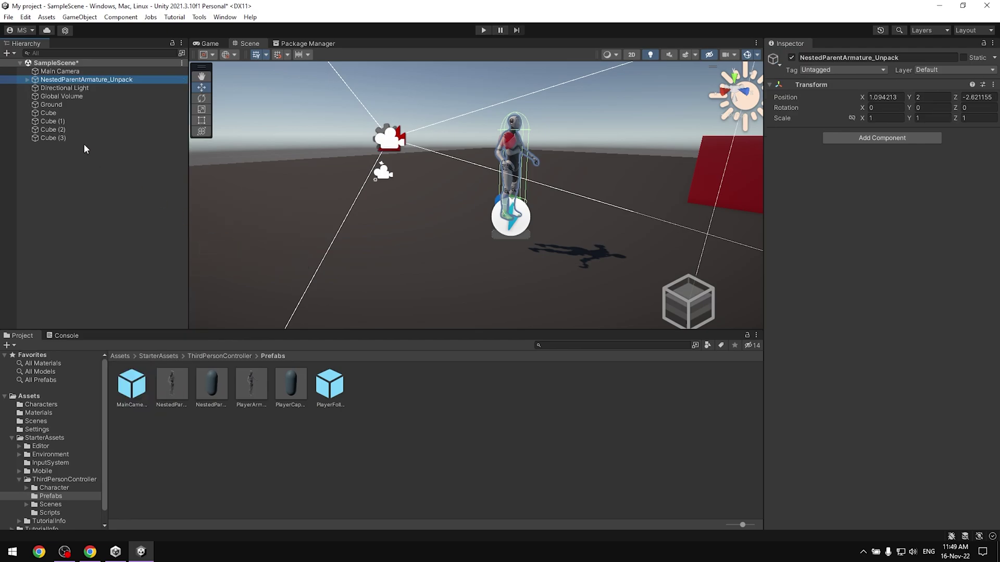
pyautogui.click(28, 80)
pyautogui.rightClick(78, 106)
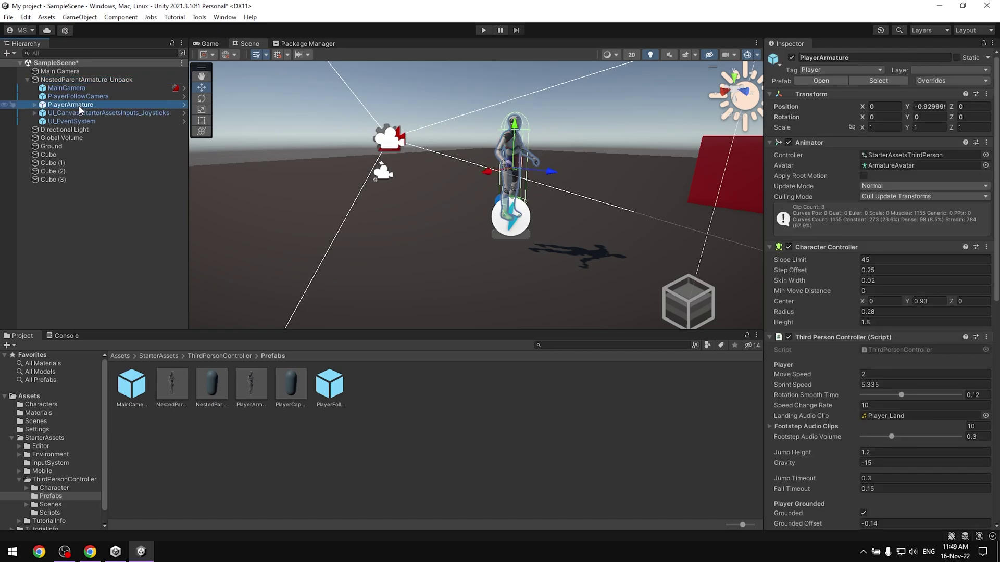
pyautogui.moveTo(172, 231)
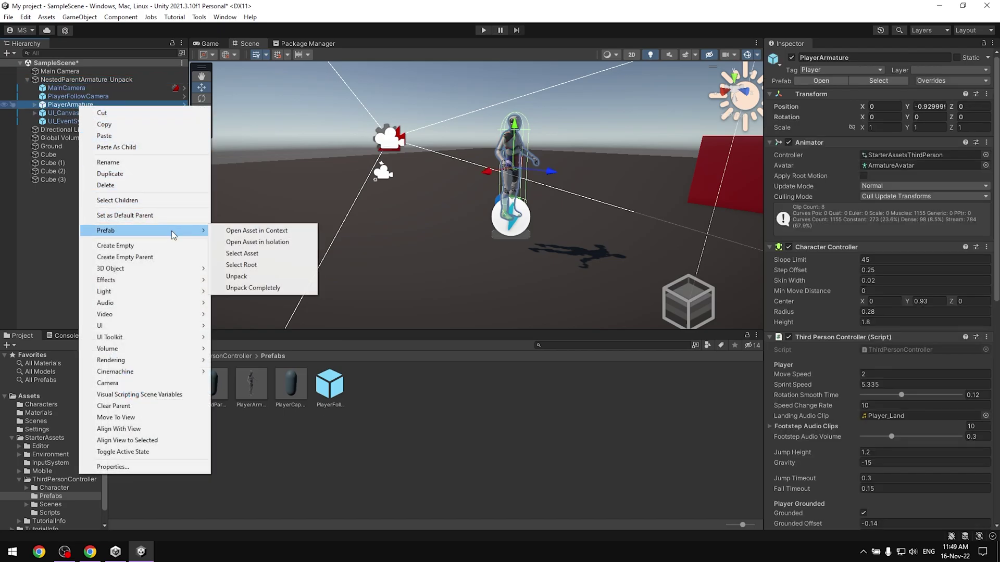
pyautogui.click(246, 277)
# Deactivate the Geometry and Skeleton objects inside PlayerArmature together
pyautogui.press('Right')
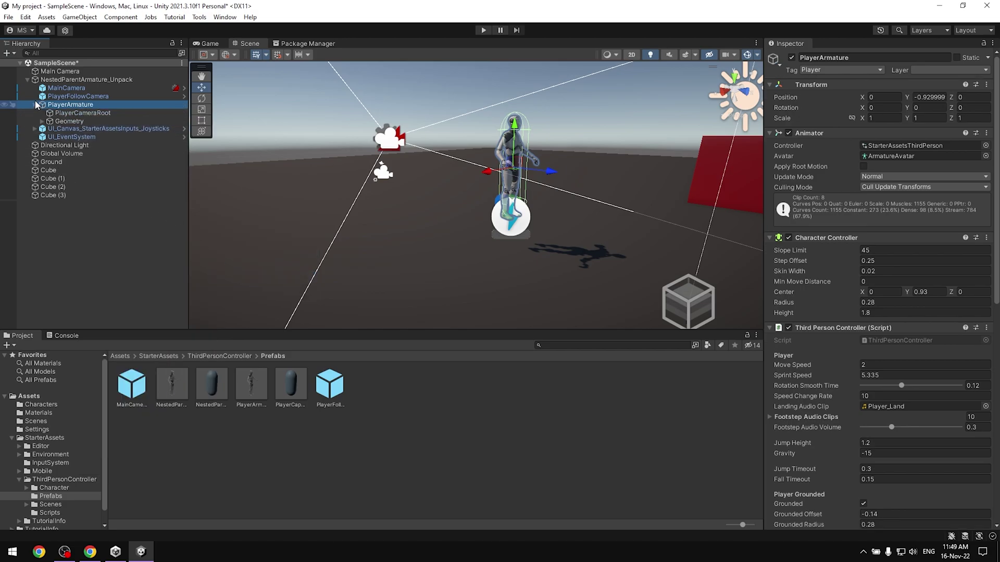
pyautogui.click(89, 114)
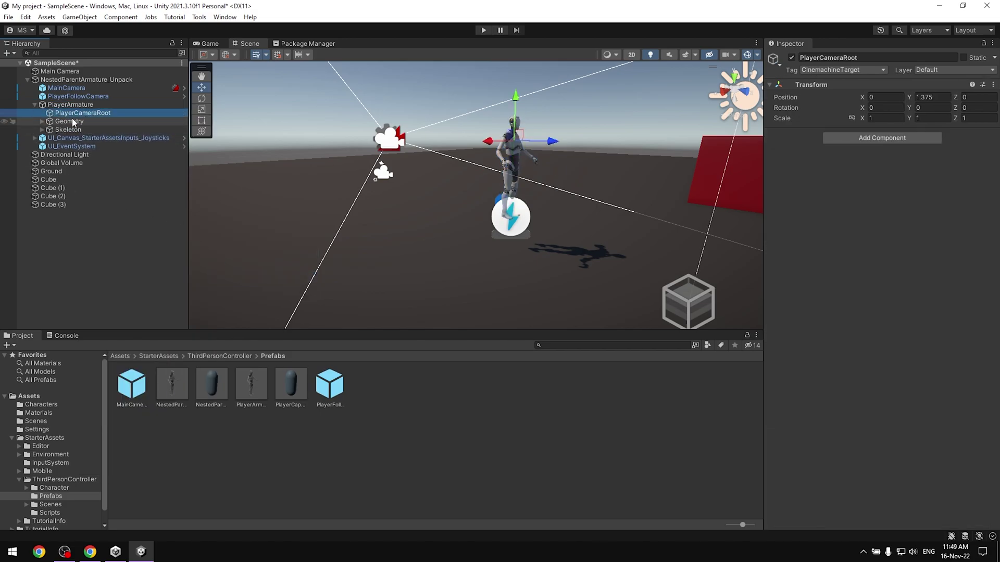
pyautogui.click(84, 123)
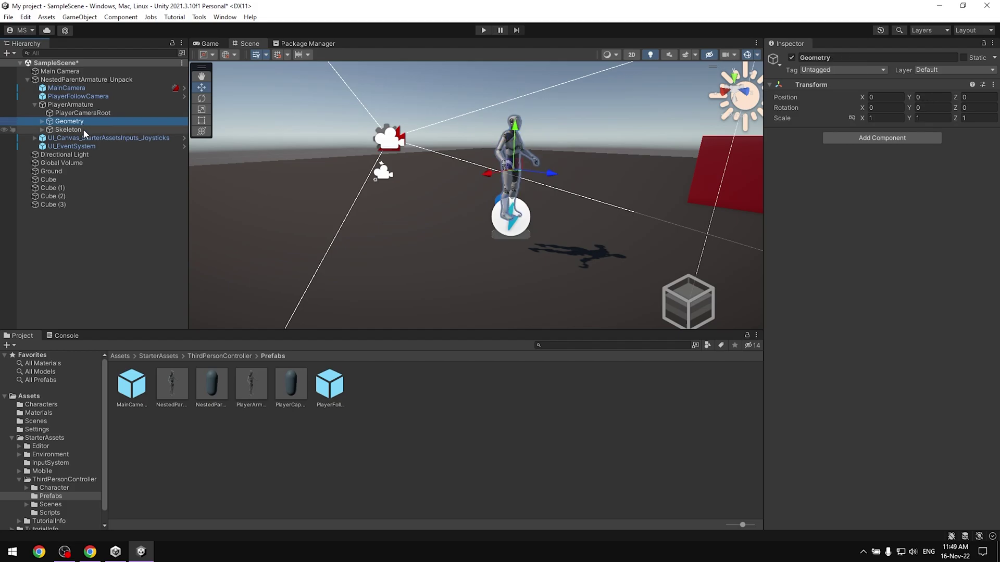
pyautogui.click(83, 129)
pyautogui.keyDown('ctrl'); pyautogui.click(86, 123); pyautogui.keyUp('ctrl')
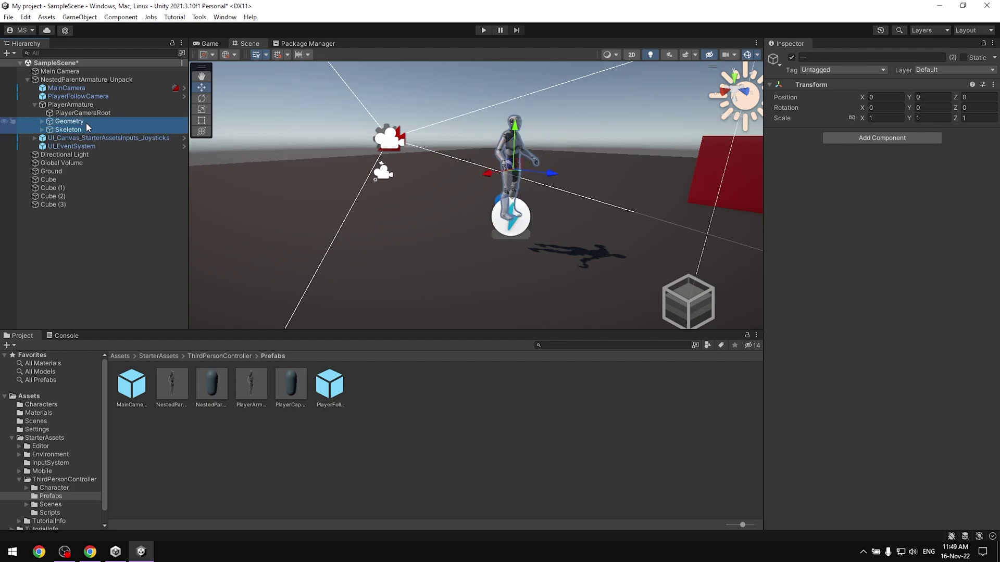
pyautogui.click(794, 59)
pyautogui.click(792, 58)
# Add the Y Bot model from Assets/Characters to the scene as a child of PlayerArmature
pyautogui.click(46, 397)
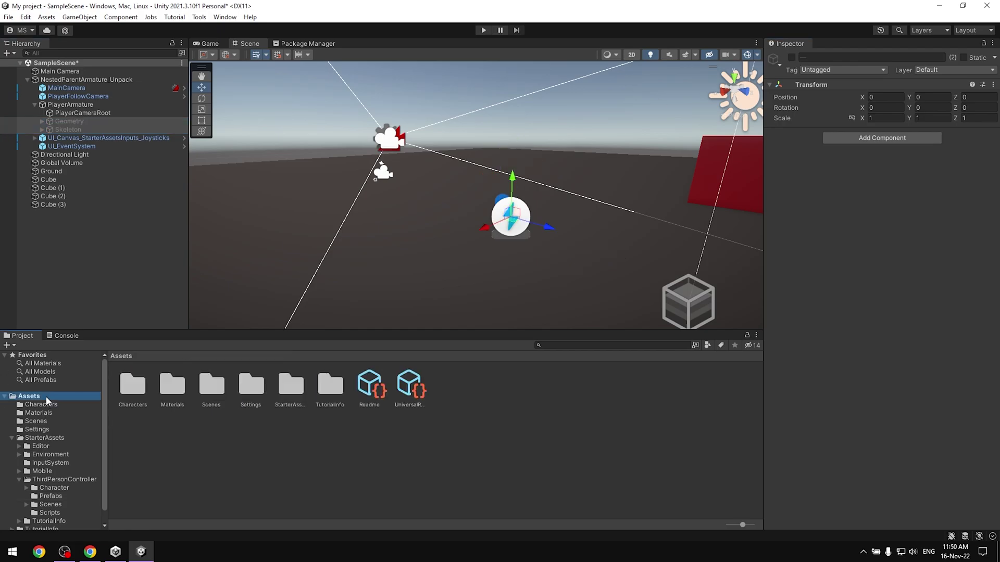
pyautogui.doubleClick(135, 388)
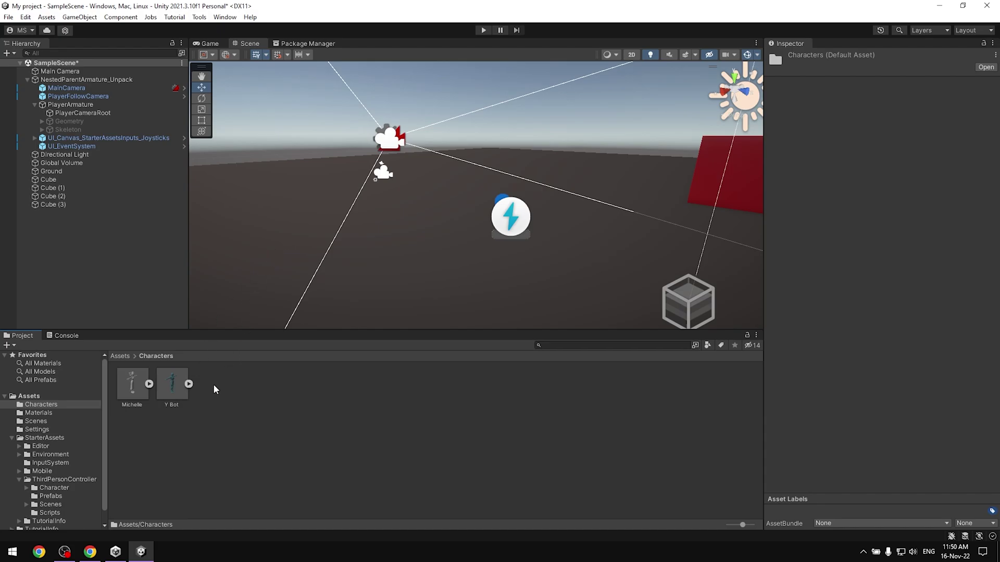
pyautogui.moveTo(178, 386); pyautogui.dragTo(77, 108)
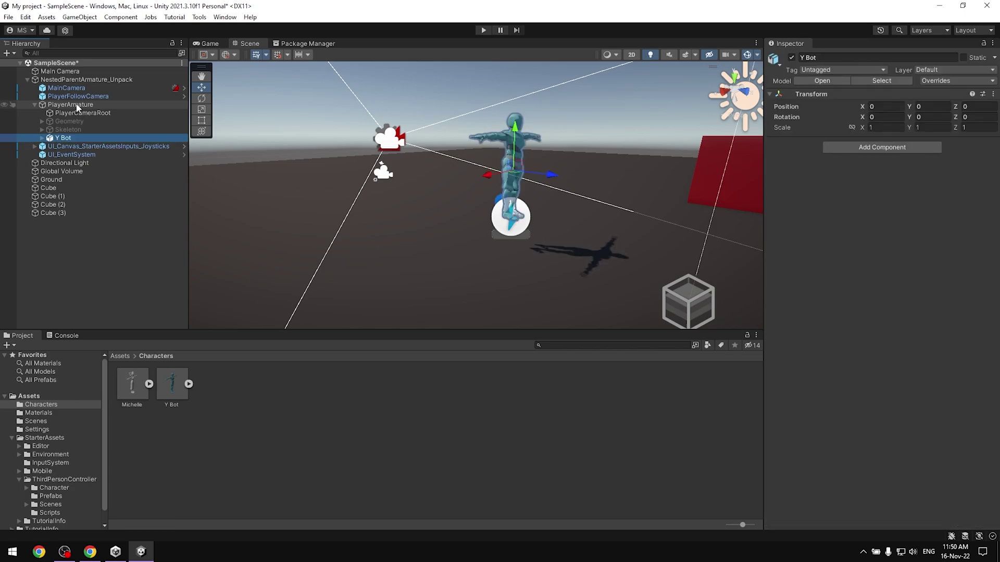
# Set the Y Bot model's rig animation type to Humanoid in its import settings and apply the change
pyautogui.click(172, 393)
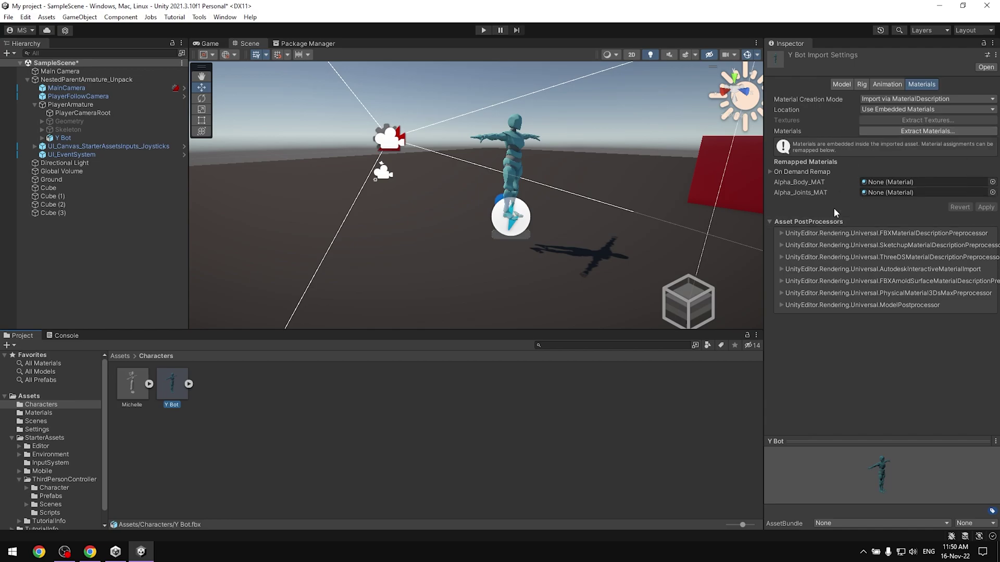
pyautogui.click(880, 88)
pyautogui.click(865, 84)
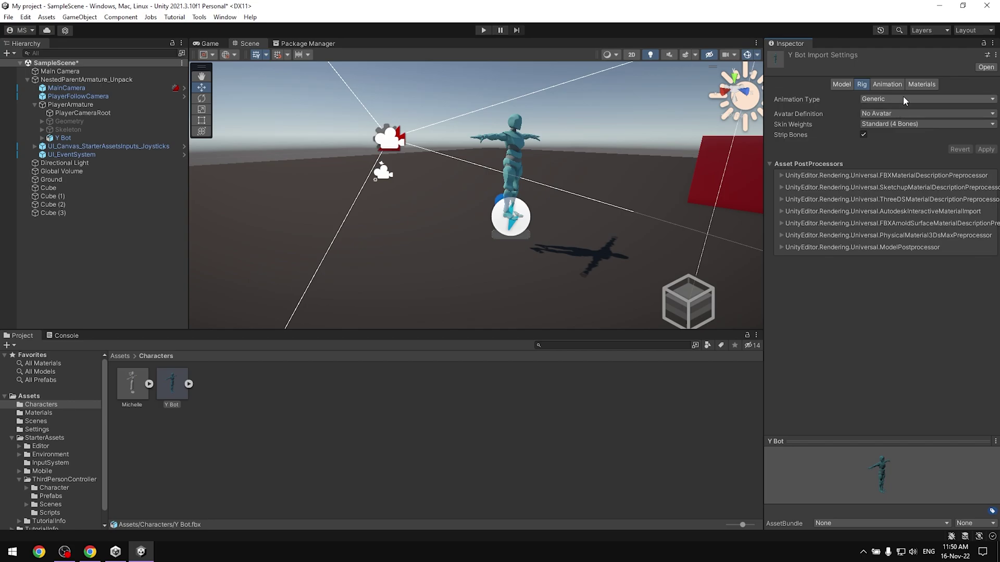
pyautogui.click(904, 99)
pyautogui.click(902, 148)
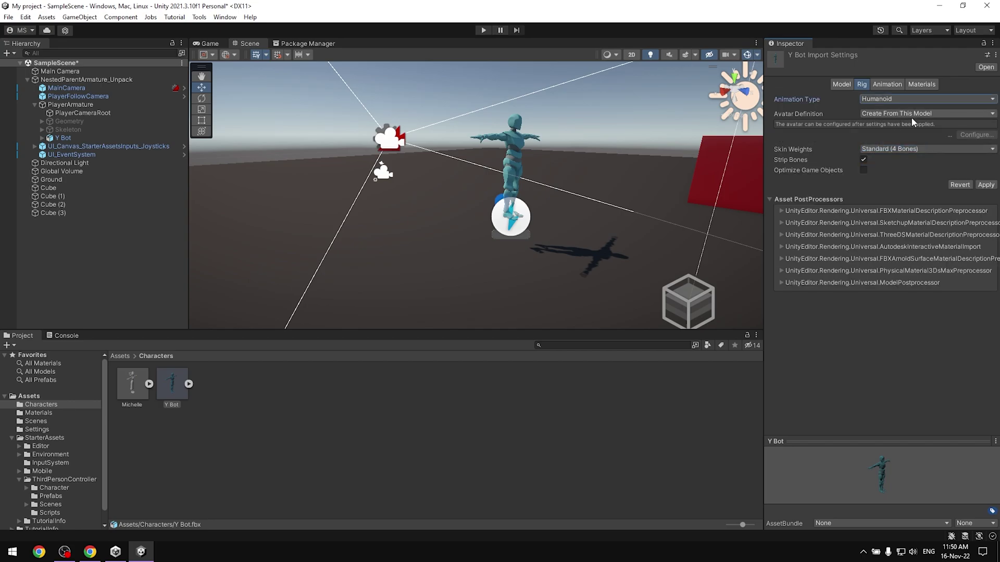
pyautogui.click(986, 185)
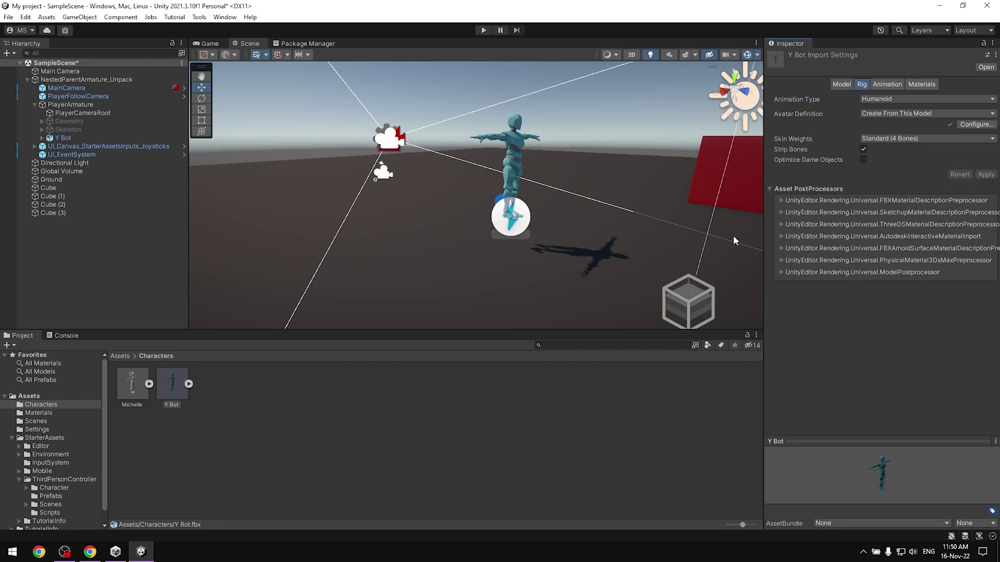
# Assign Y BotAvatar as the avatar in PlayerArmature's Animator component
pyautogui.click(75, 104)
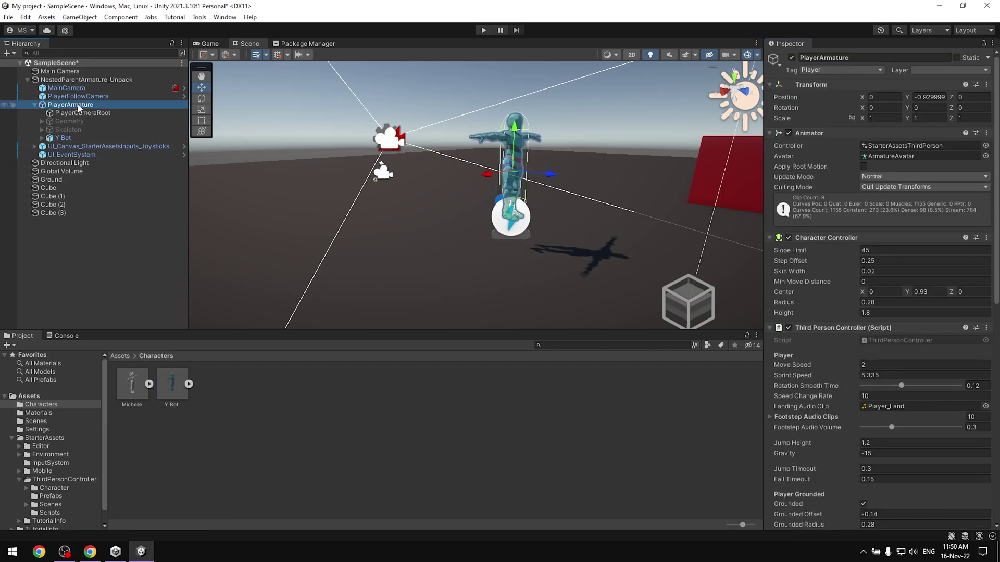
pyautogui.click(986, 156)
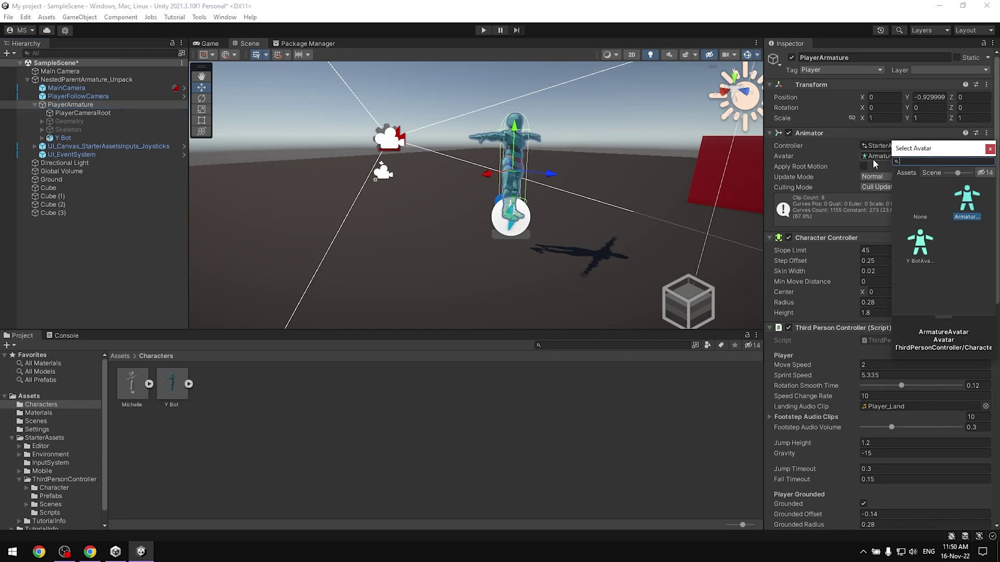
pyautogui.doubleClick(932, 252)
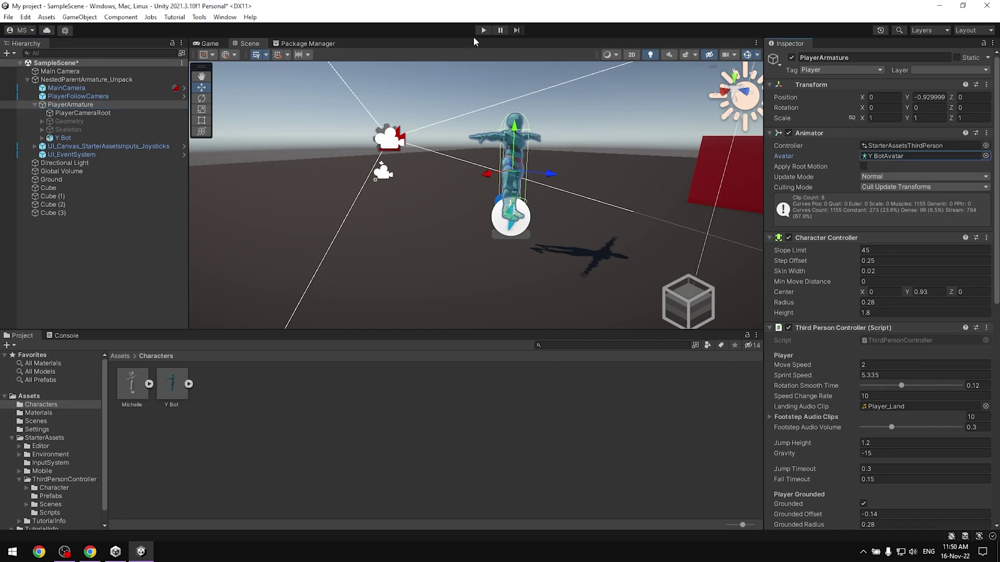
# Run the scene briefly to test the Y Bot, stop it, and deactivate the scene's original Main Camera object
pyautogui.click(484, 29)
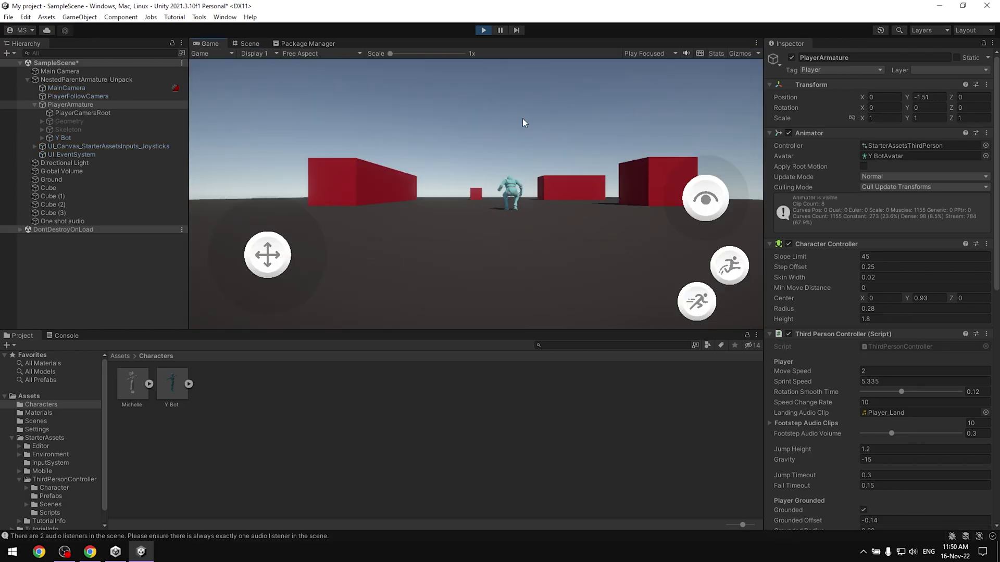
pyautogui.click(484, 29)
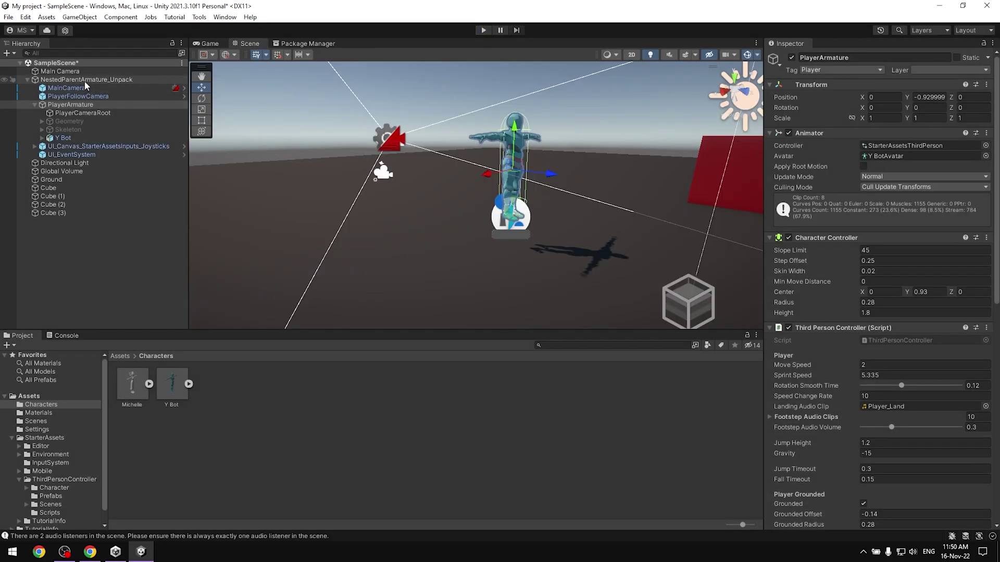
pyautogui.click(78, 72)
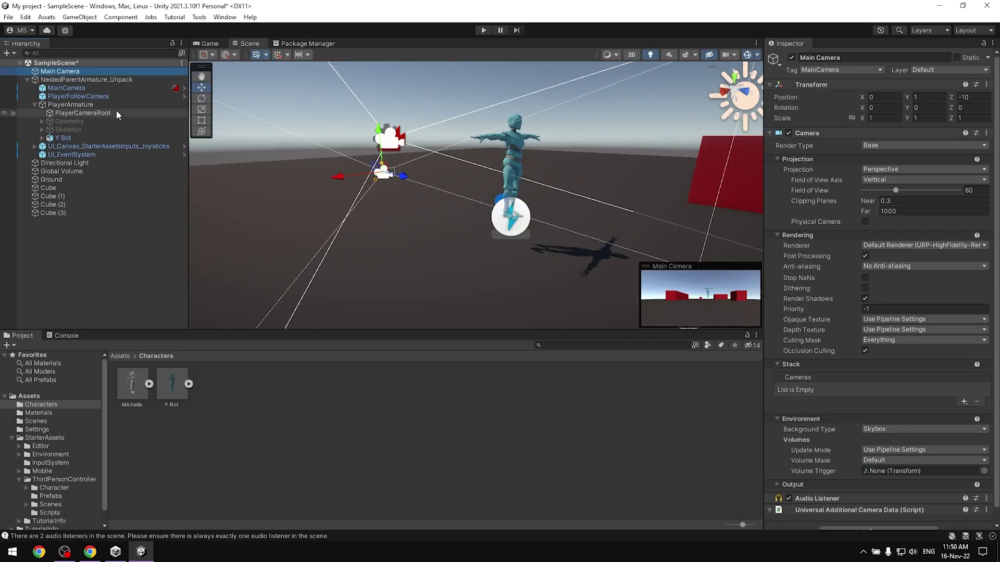
pyautogui.click(792, 57)
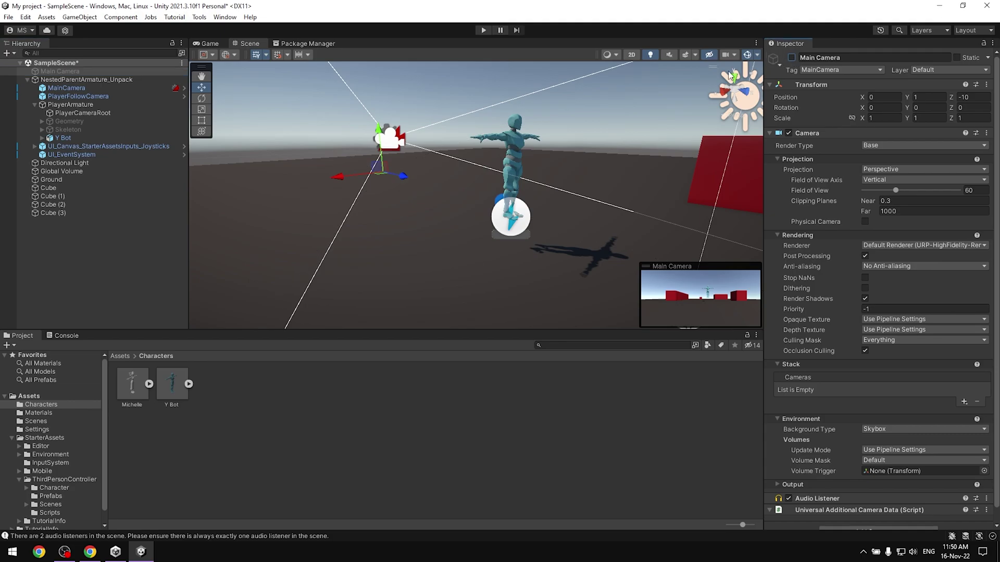
# Play-test the Y Bot character by running in several directions and jumping among the red cubes, and stop the game
pyautogui.click(79, 104)
pyautogui.click(485, 31)
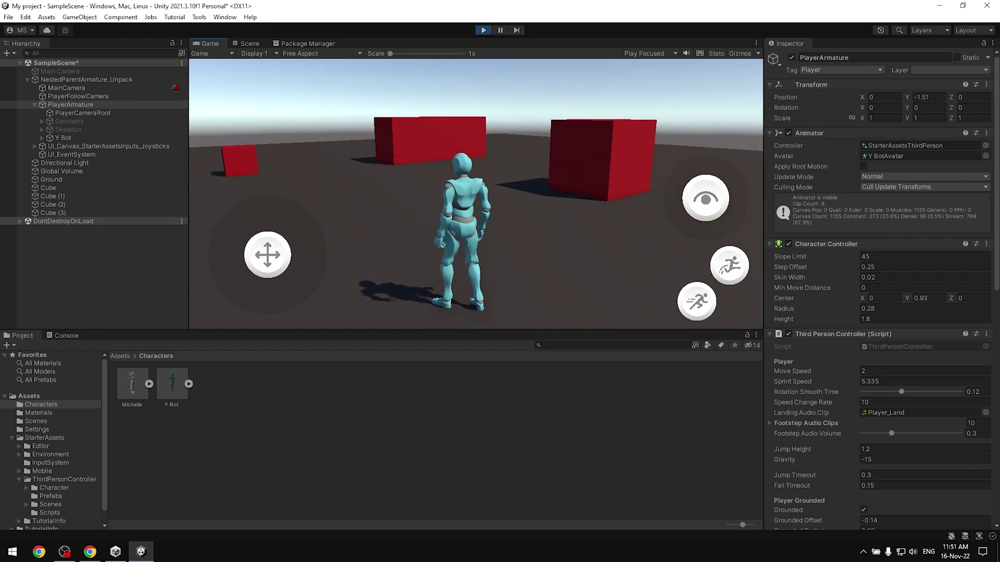
pyautogui.press('w')
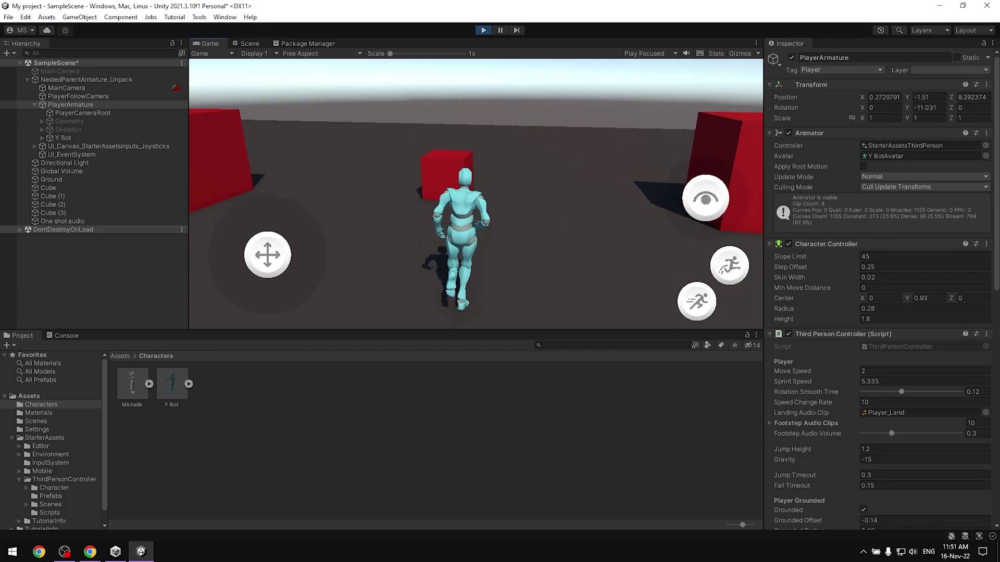
pyautogui.press('space')
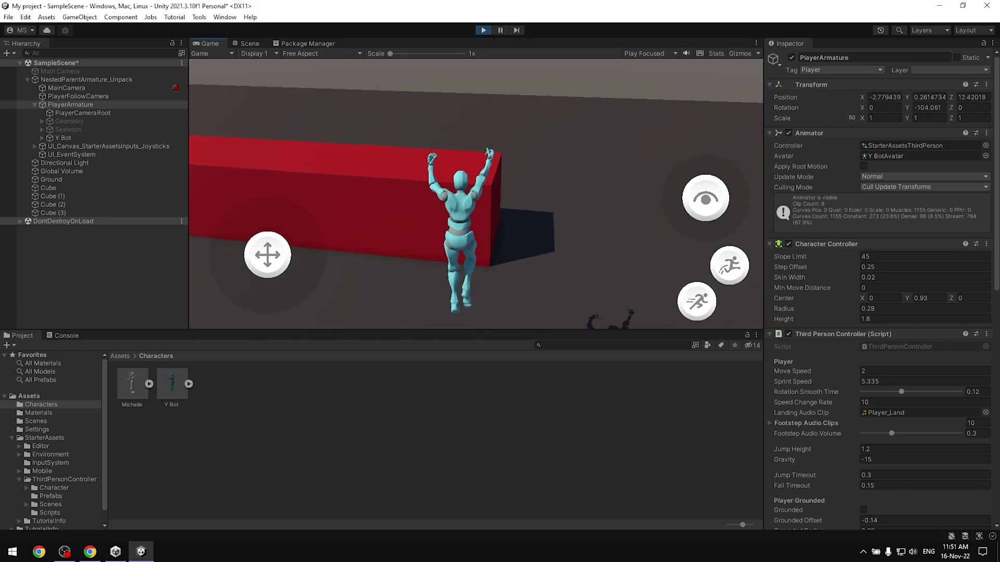
pyautogui.press('w')
pyautogui.press('space')
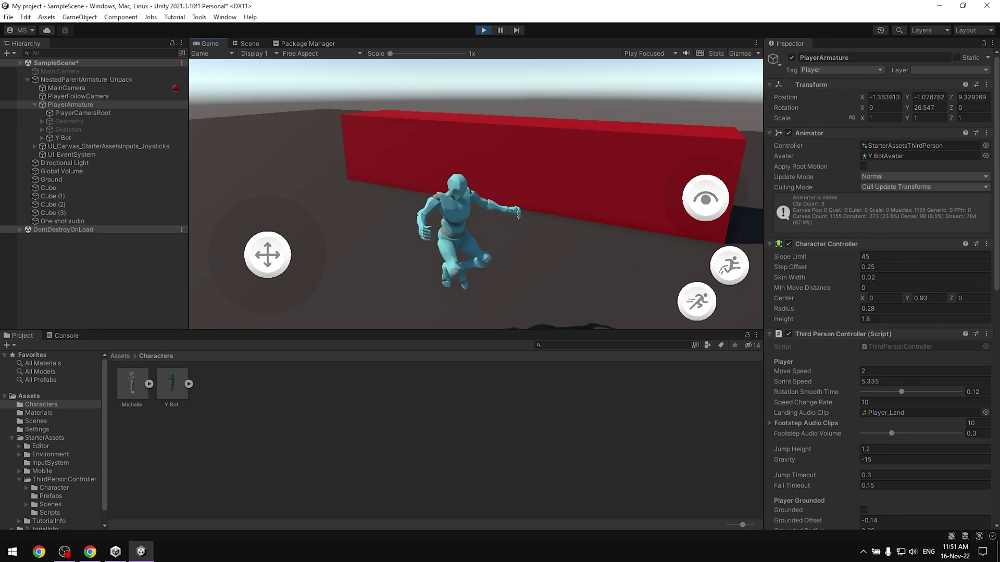
pyautogui.press('s')
pyautogui.press('d')
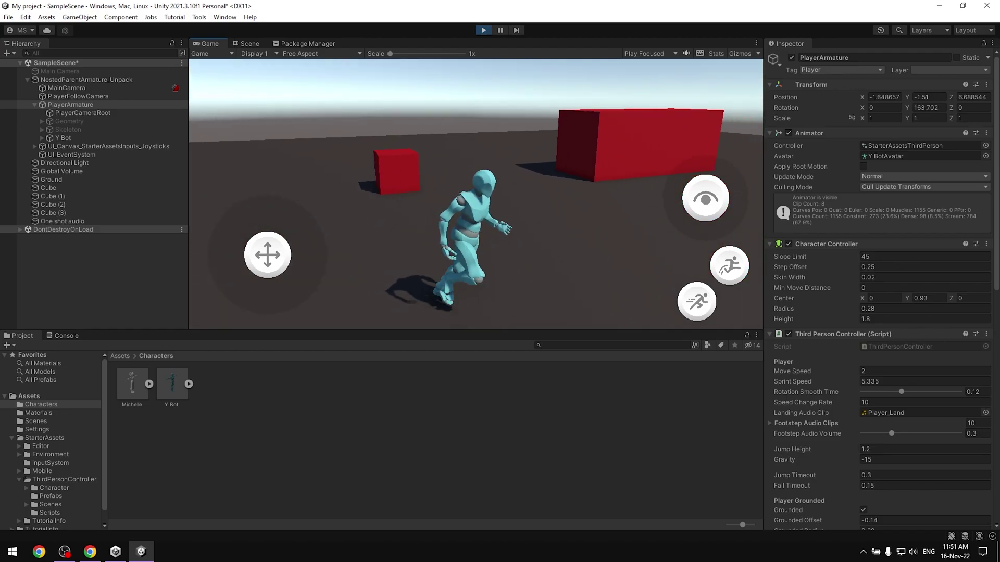
pyautogui.press('a')
pyautogui.press('s')
pyautogui.press('w')
pyautogui.press('s')
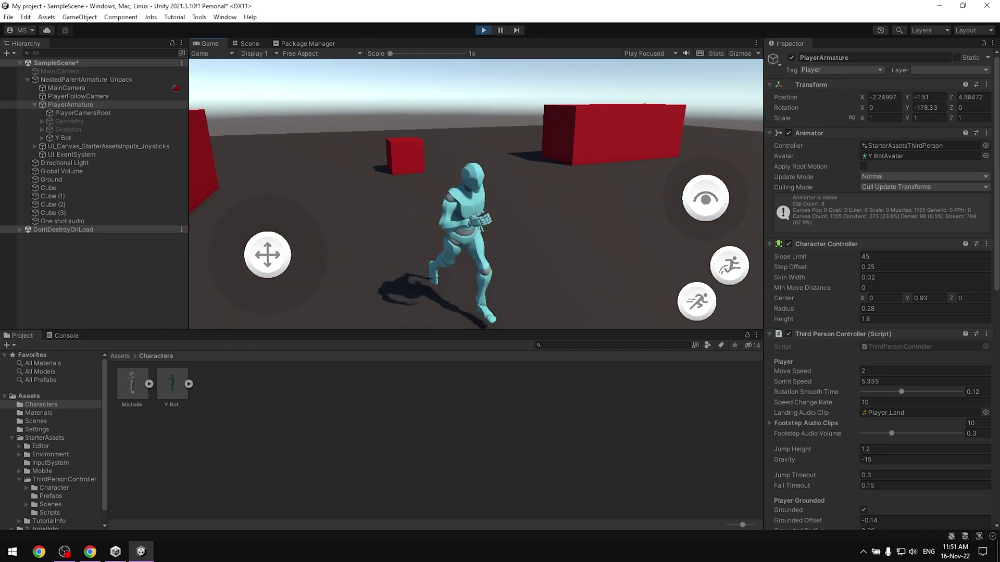
pyautogui.press('Escape')
pyautogui.click(483, 33)
pyautogui.click(483, 30)
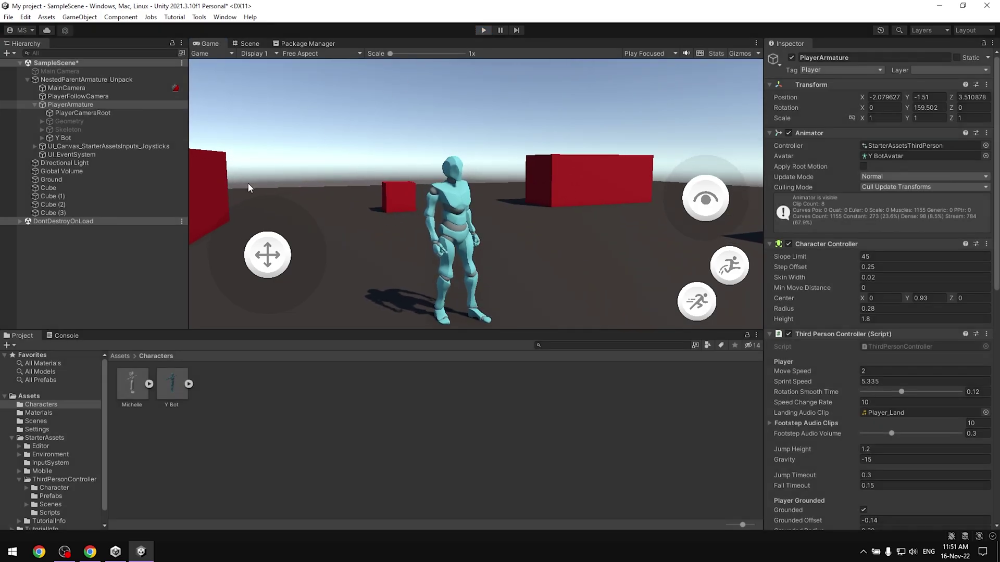
# Set the rig animation type of the Michelle model in Assets/Characters to Humanoid
pyautogui.click(123, 391)
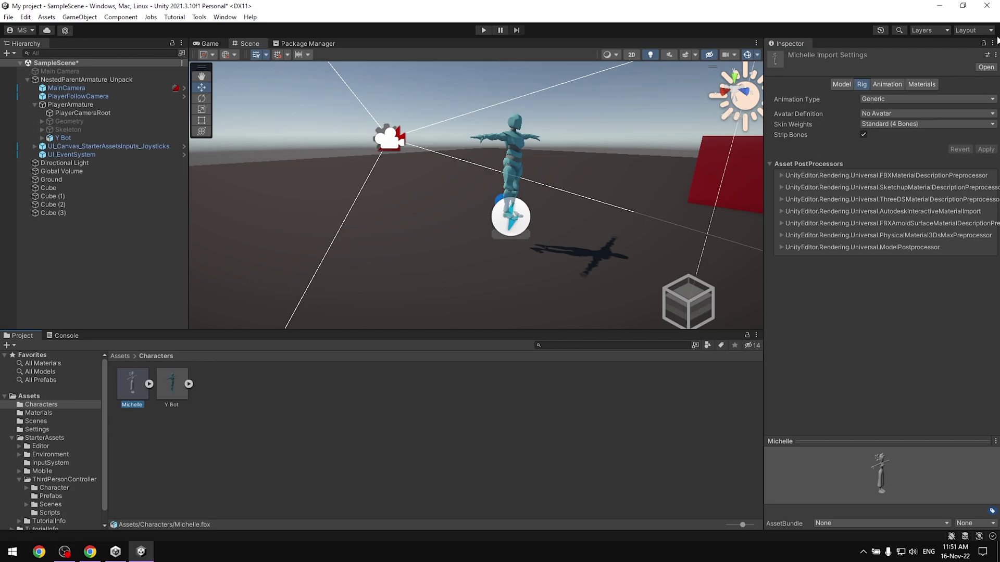
pyautogui.click(916, 101)
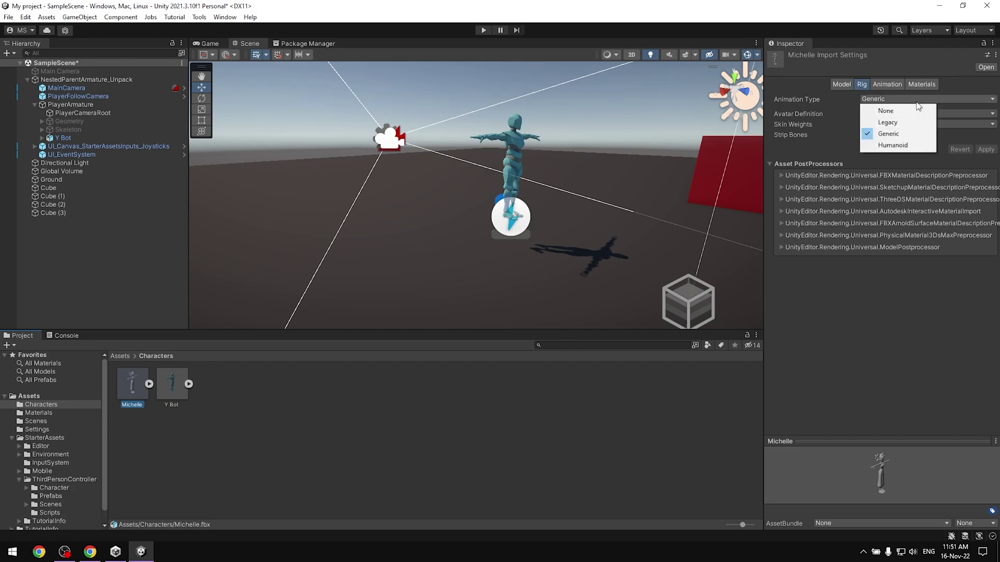
pyautogui.click(907, 147)
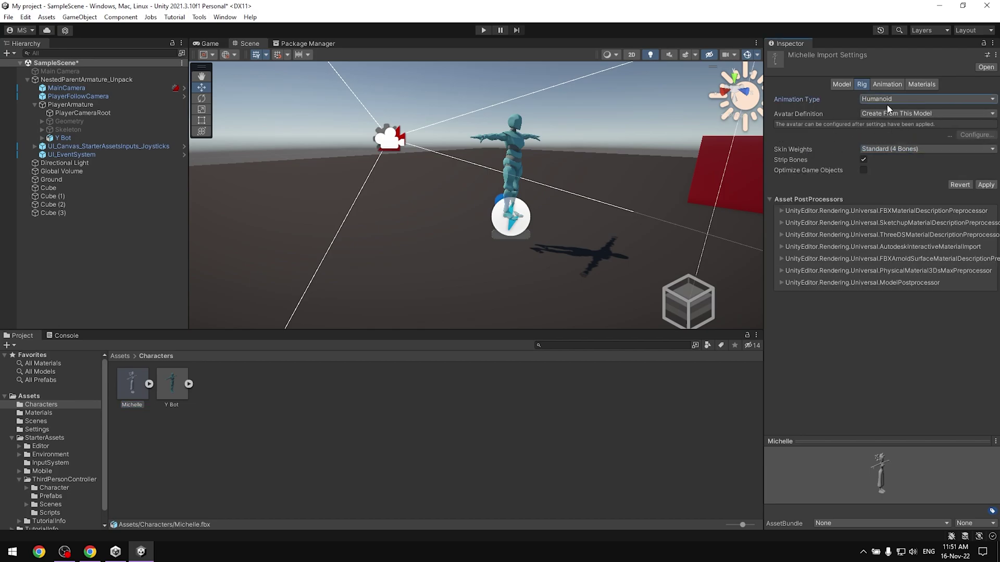
# Extract the Michelle model's embedded textures into the Assets/Characters folder and fix the flagged normal map texture's import setting
pyautogui.click(925, 84)
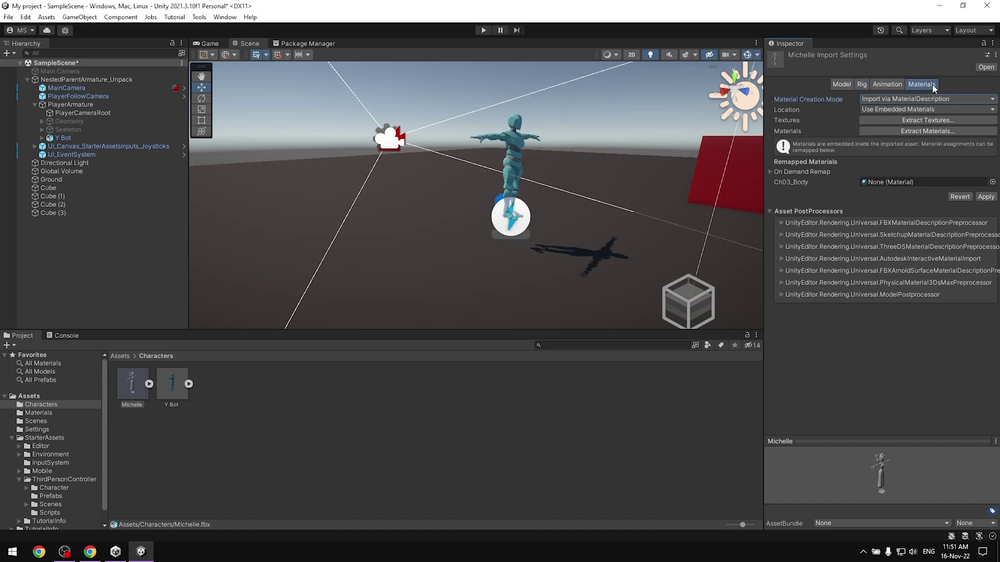
pyautogui.click(925, 120)
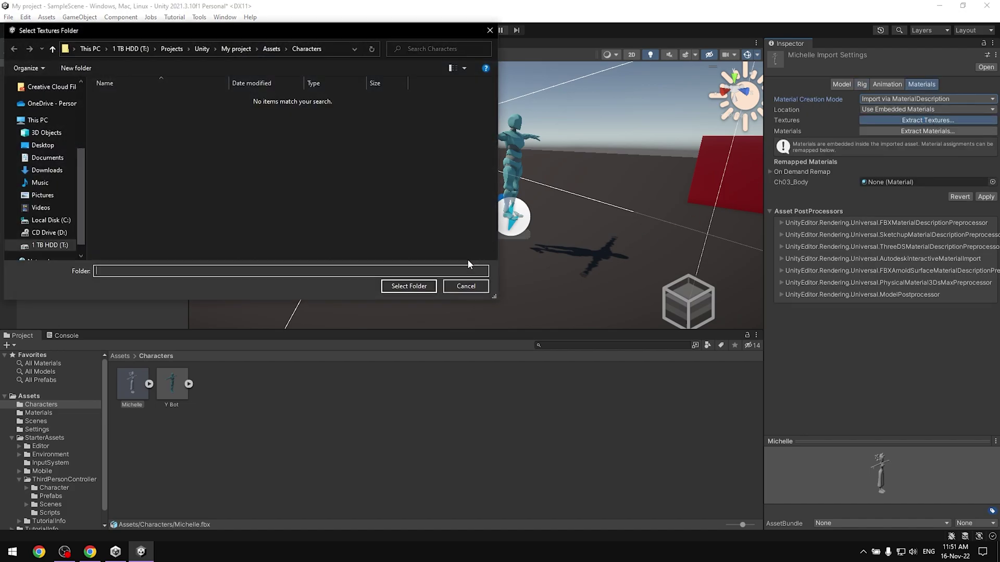
pyautogui.click(409, 287)
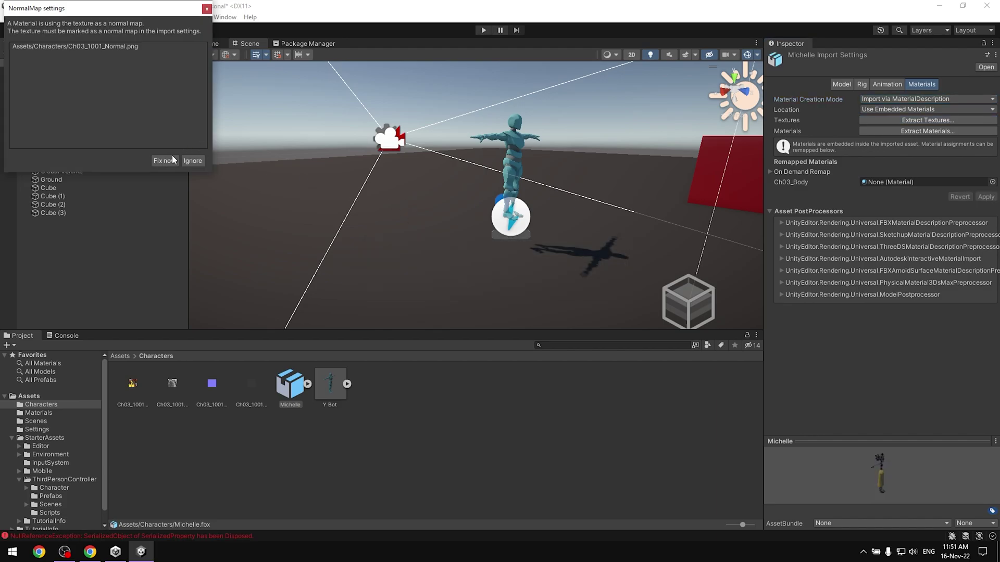
pyautogui.click(163, 161)
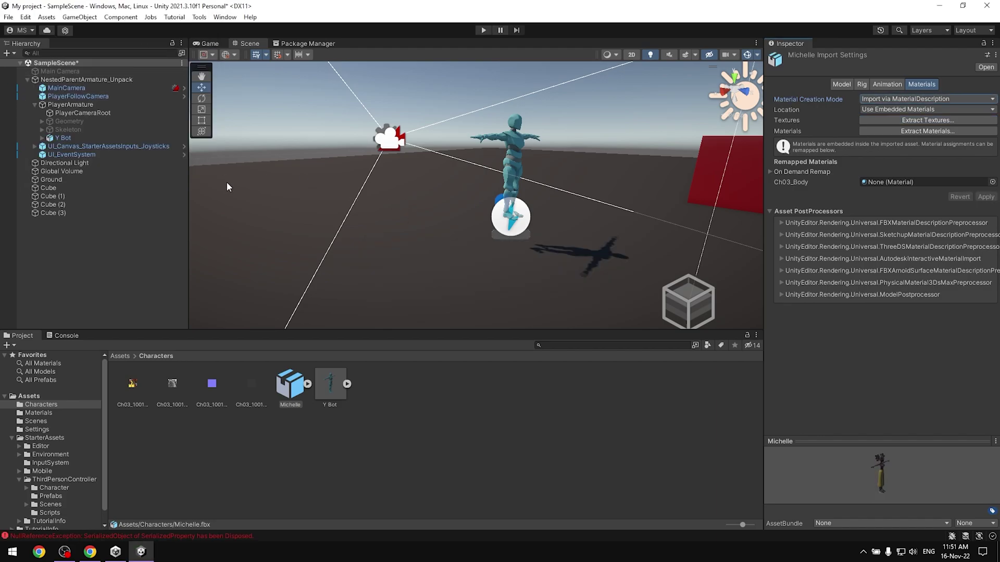
# Add the Michelle model to the scene as a child of PlayerArmature
pyautogui.moveTo(412, 178); pyautogui.dragTo(391, 232, button='right')
pyautogui.press('s')
pyautogui.moveTo(287, 398); pyautogui.dragTo(86, 105)
# Deactivate the Y Bot object under PlayerArmature, and test-run the scene with Michelle before stopping it
pyautogui.click(91, 139)
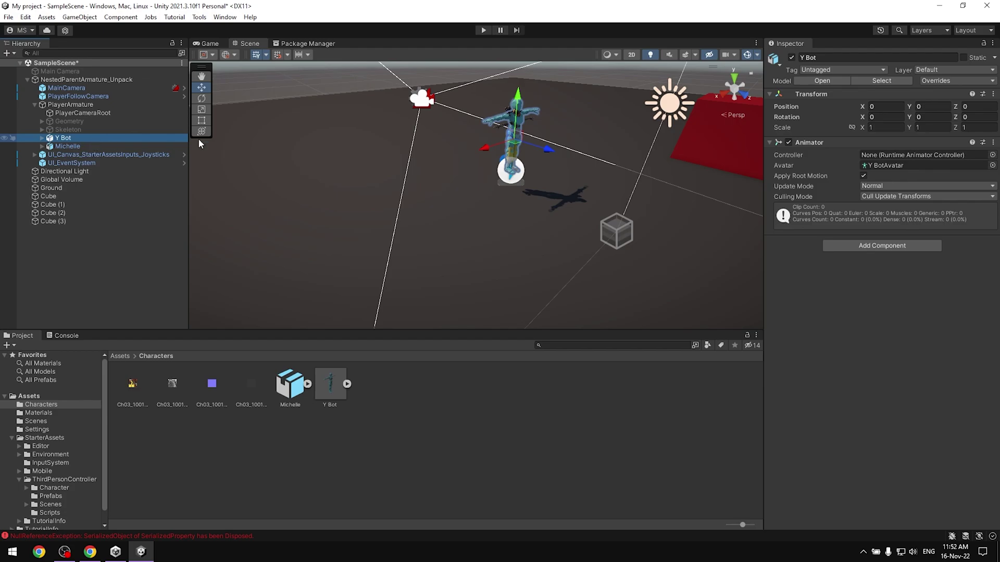
pyautogui.click(792, 57)
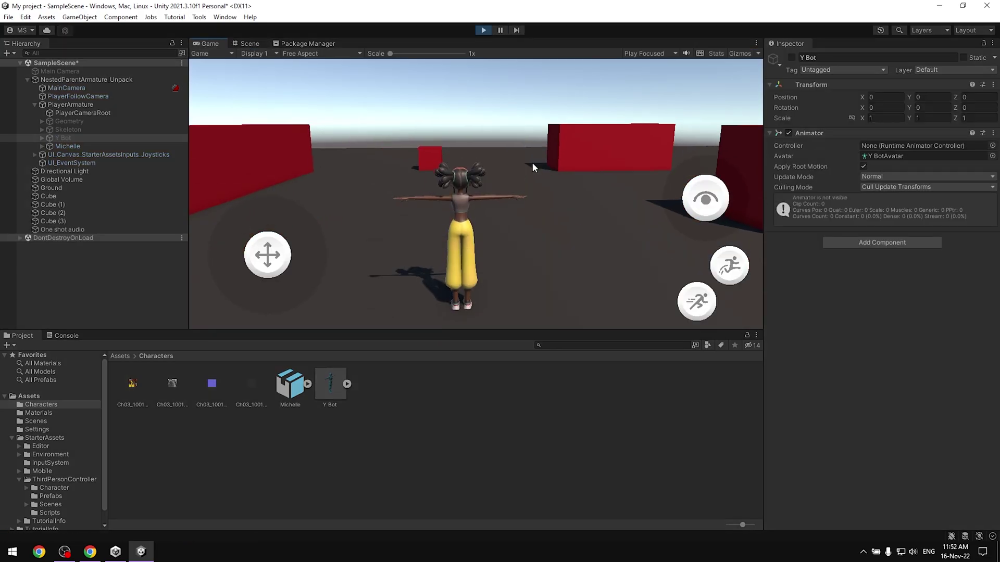
pyautogui.click(483, 30)
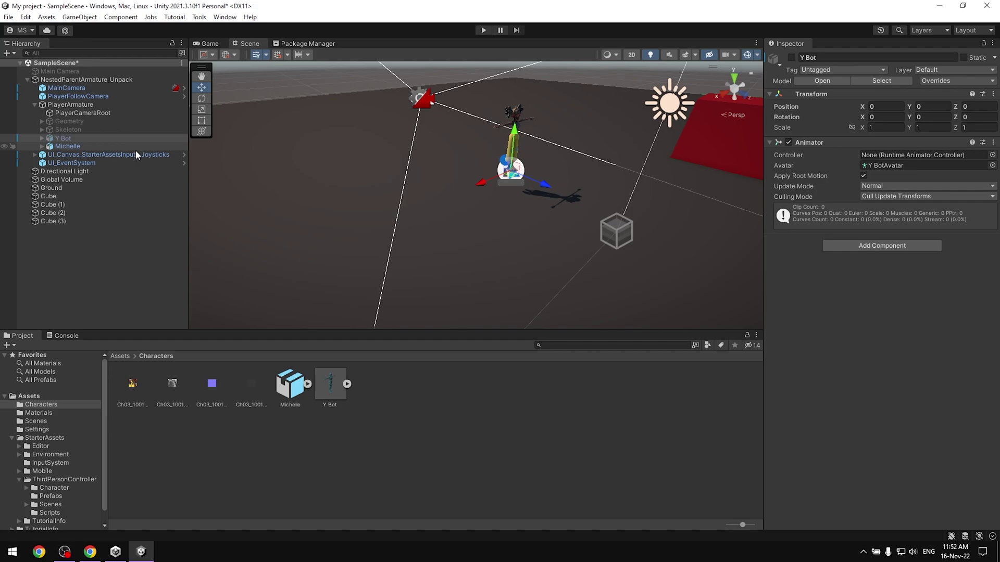
# Reapply the Humanoid animation type in Michelle's rig import settings, with the avatar definition set to Create From This Model
pyautogui.click(285, 385)
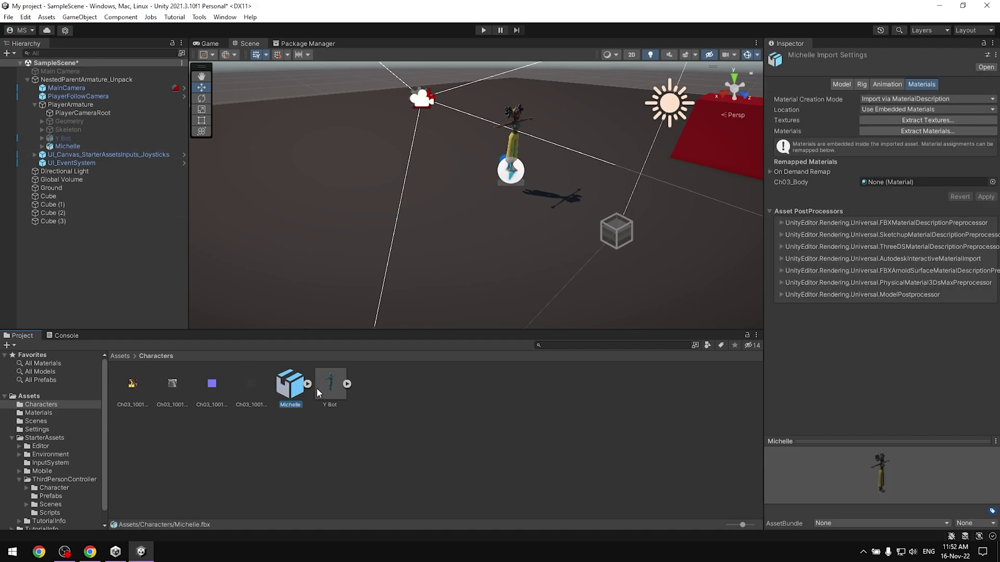
pyautogui.click(861, 84)
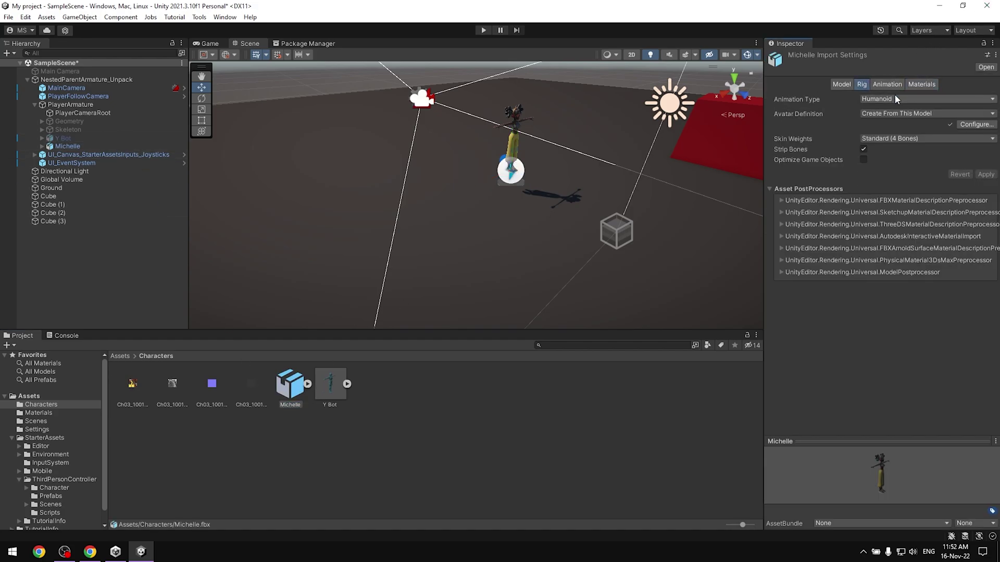
pyautogui.click(917, 113)
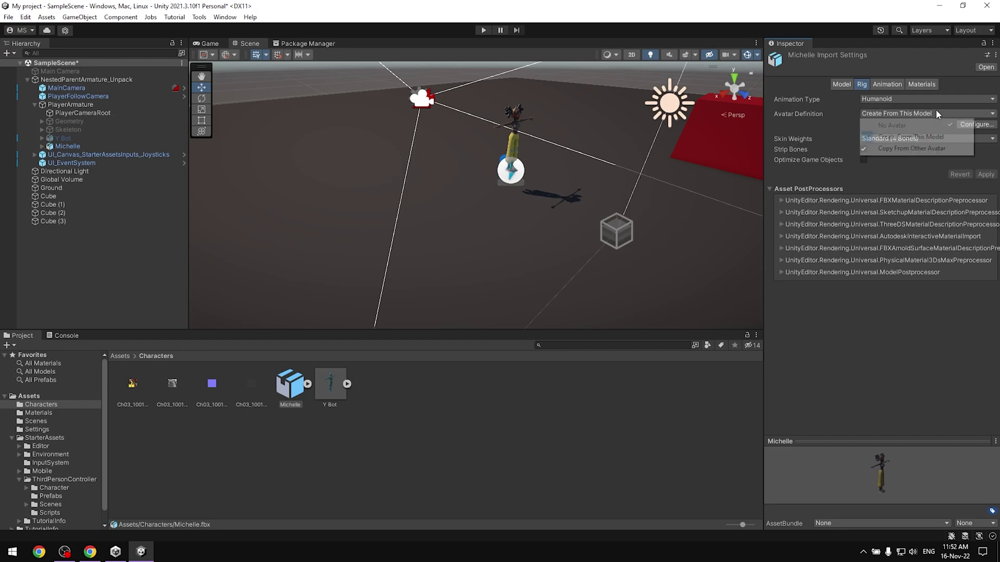
pyautogui.click(918, 140)
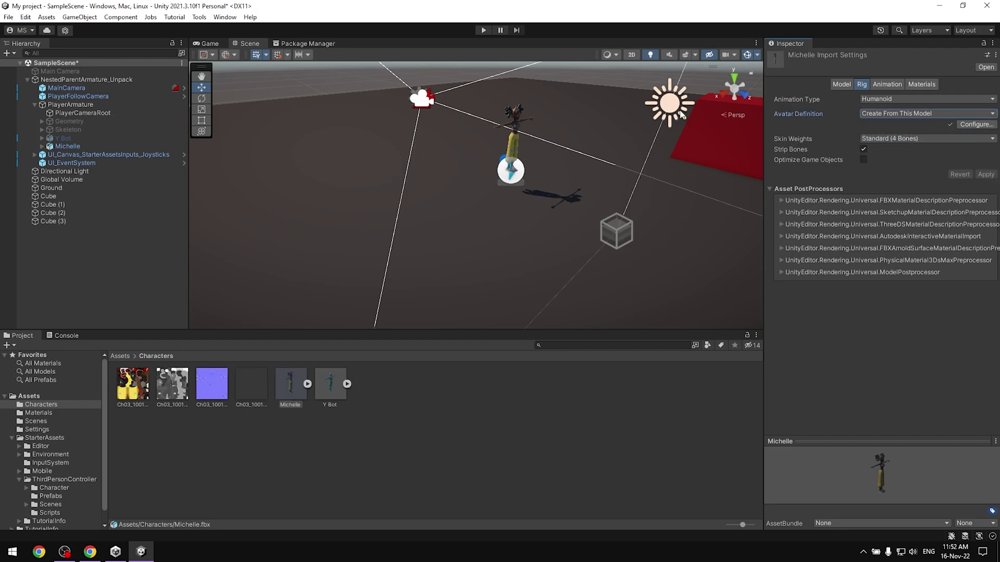
pyautogui.click(910, 99)
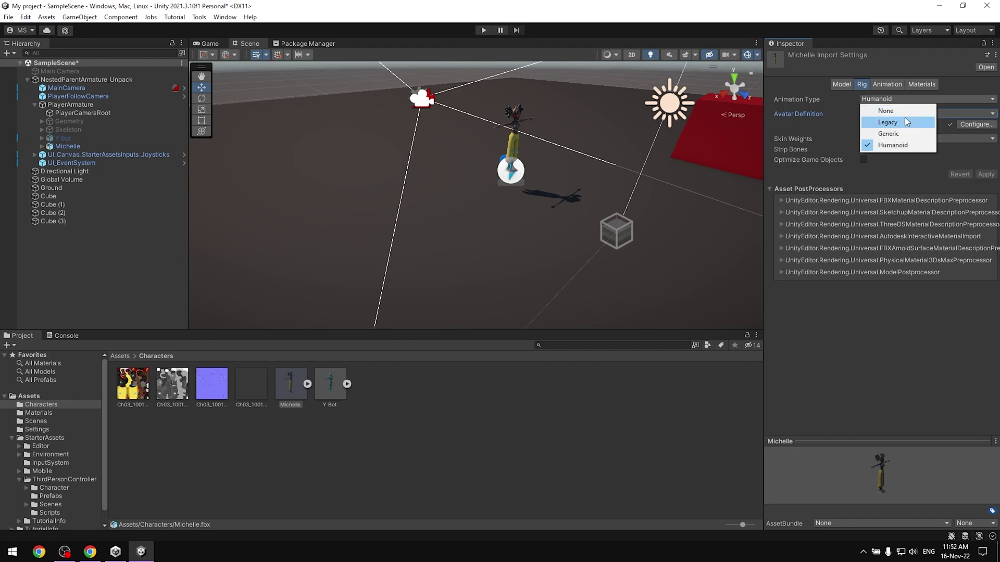
pyautogui.click(905, 122)
pyautogui.click(907, 98)
pyautogui.click(893, 145)
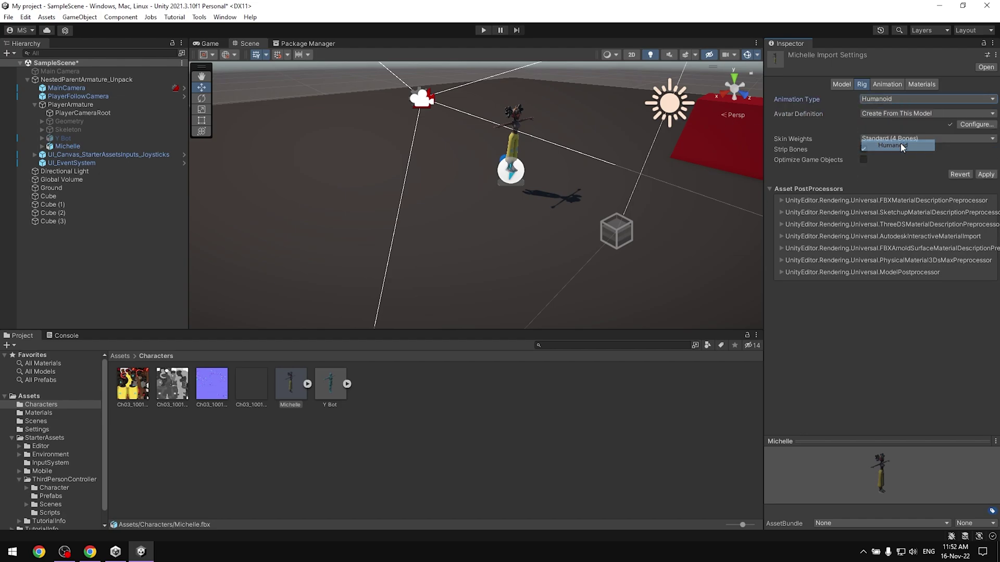
pyautogui.click(985, 175)
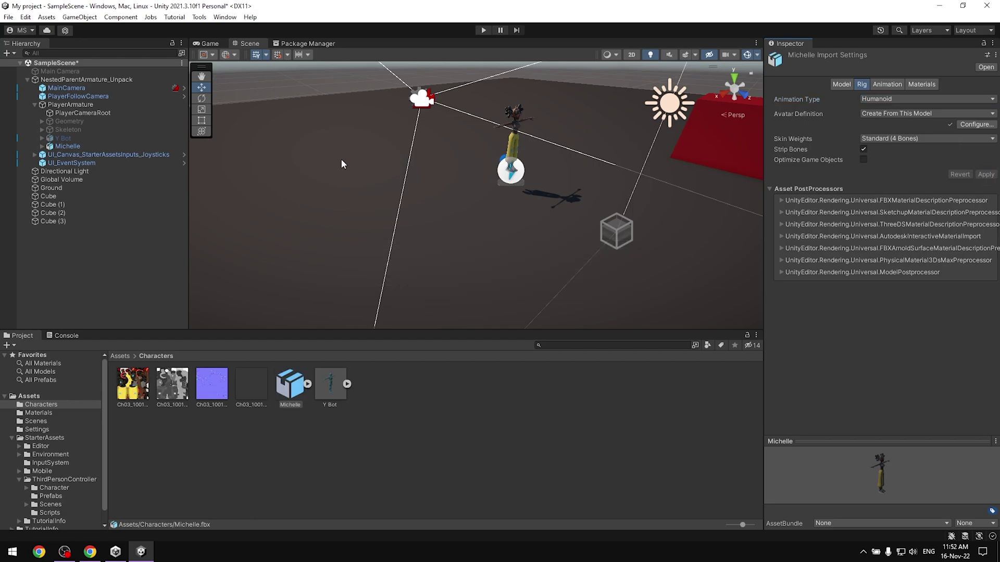
# Assign MichelleAvatar as the avatar of the Animator component on PlayerArmature
pyautogui.click(73, 105)
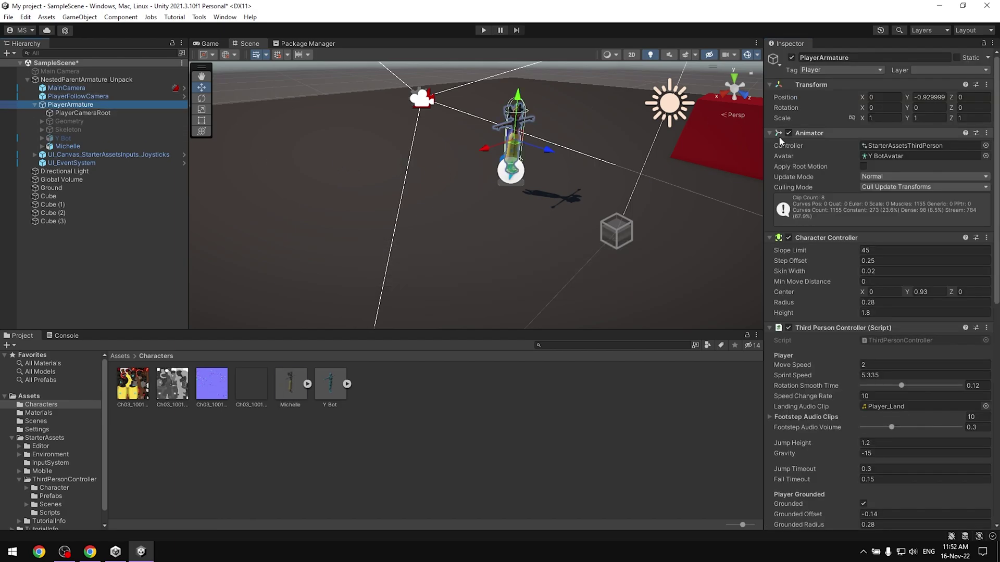
pyautogui.click(985, 155)
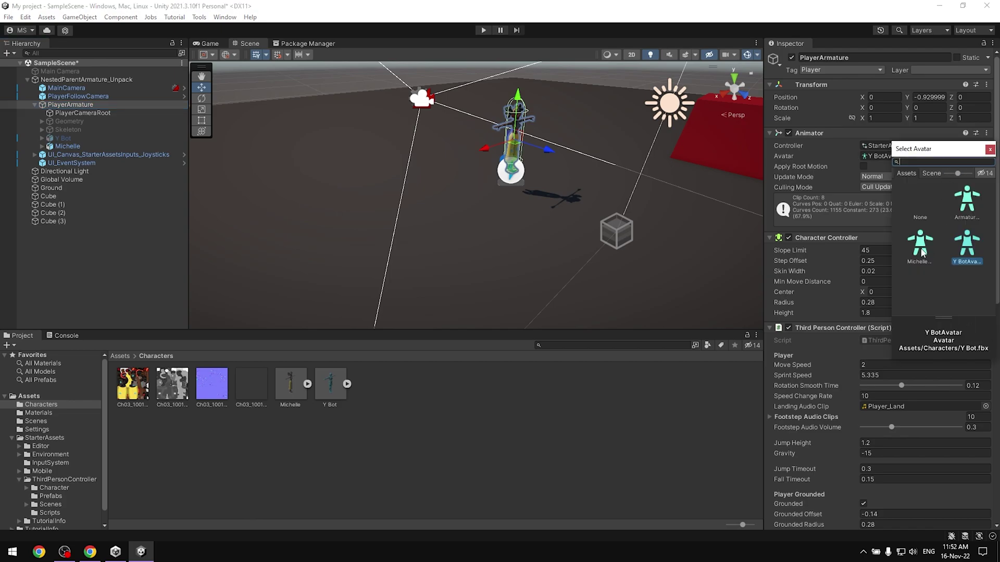
pyautogui.doubleClick(921, 243)
# Run the scene and test Michelle's walking, sprinting and jumping animations in different directions around the cubes
pyautogui.click(483, 31)
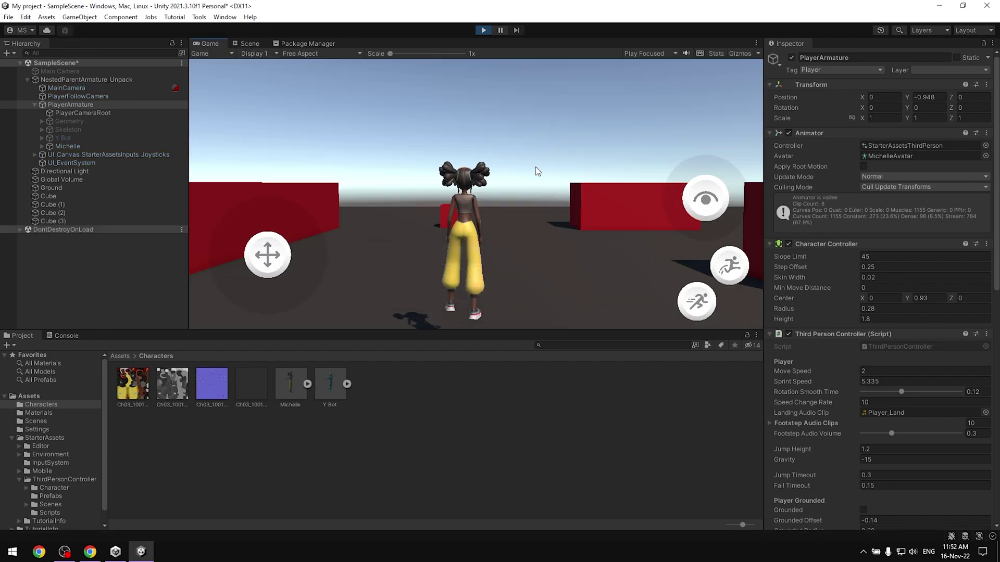
pyautogui.press('w')
pyautogui.press('s')
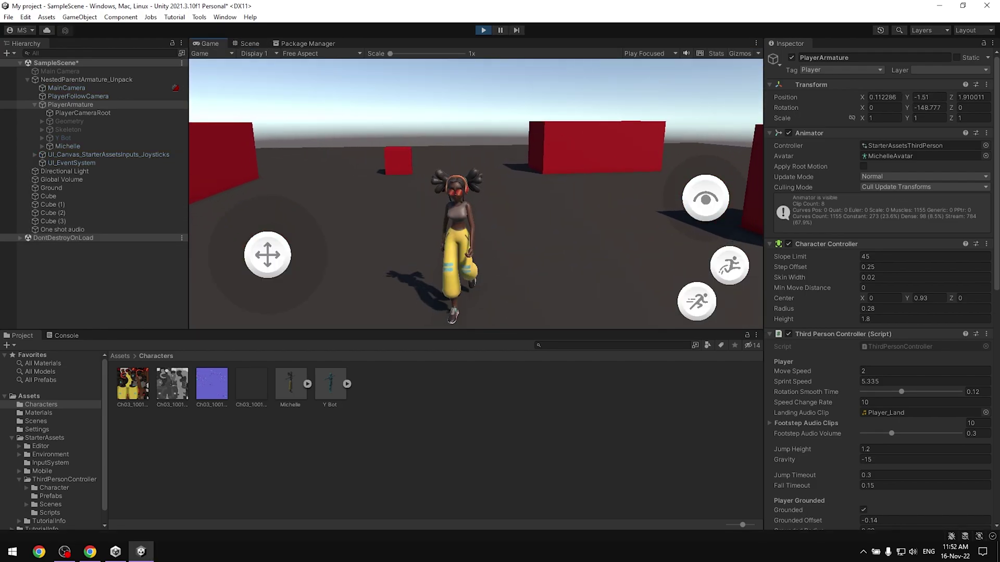
pyautogui.hotkey('shift', 'd')
pyautogui.hotkey('shift', 'w')
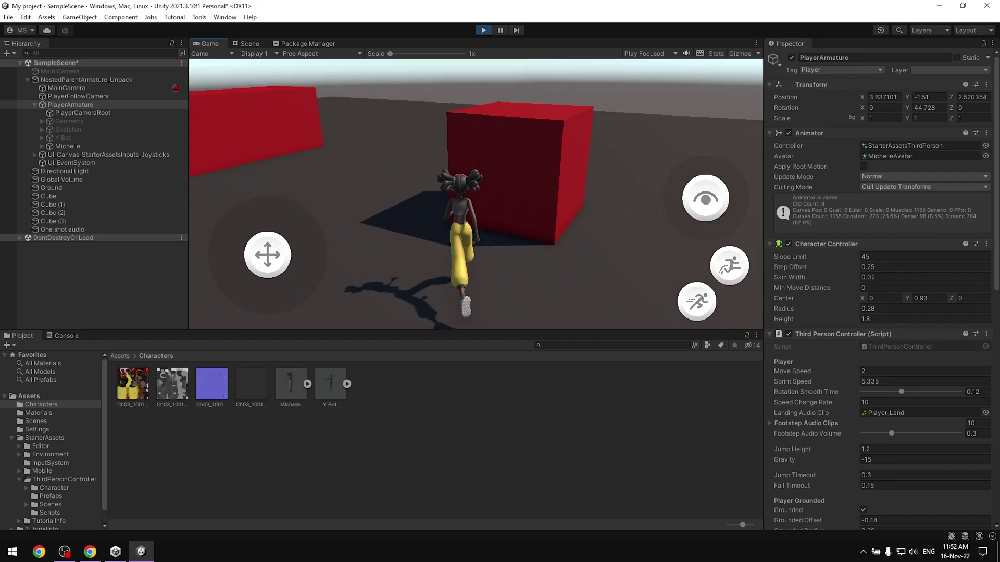
pyautogui.press('space')
pyautogui.hotkey('shift', 'a')
pyautogui.hotkey('shift', 's')
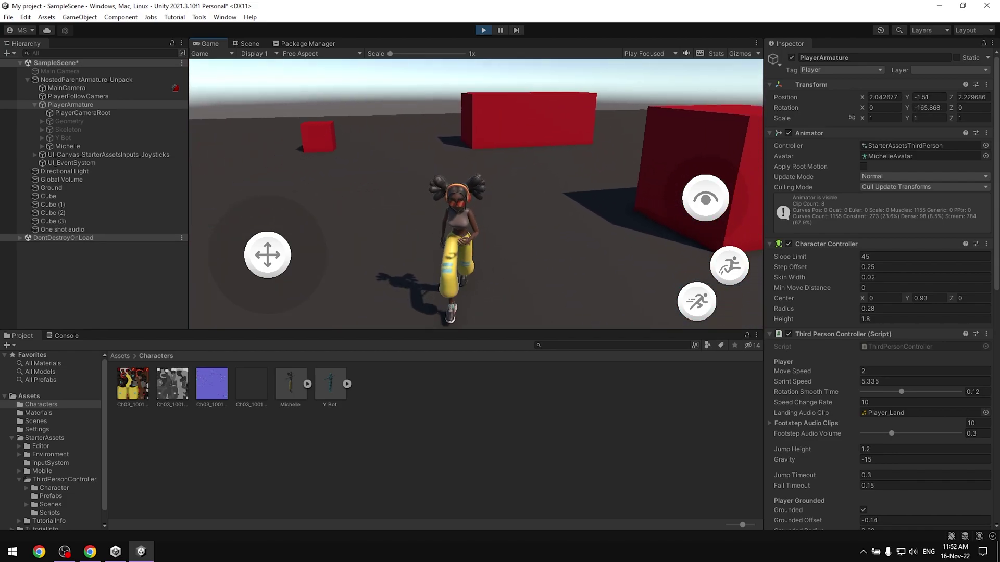
pyautogui.press('w')
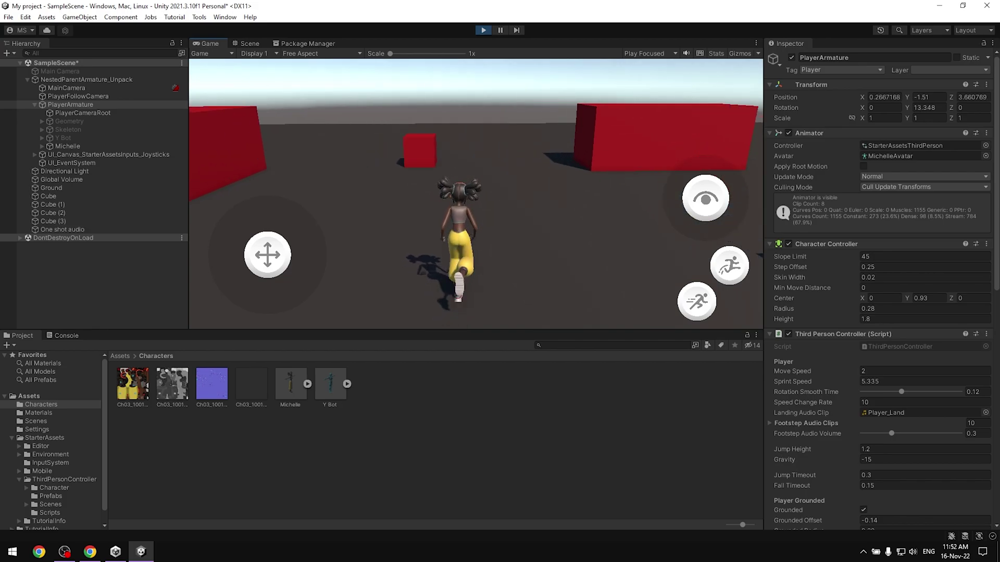
pyautogui.press('space')
pyautogui.hotkey('shift', 's')
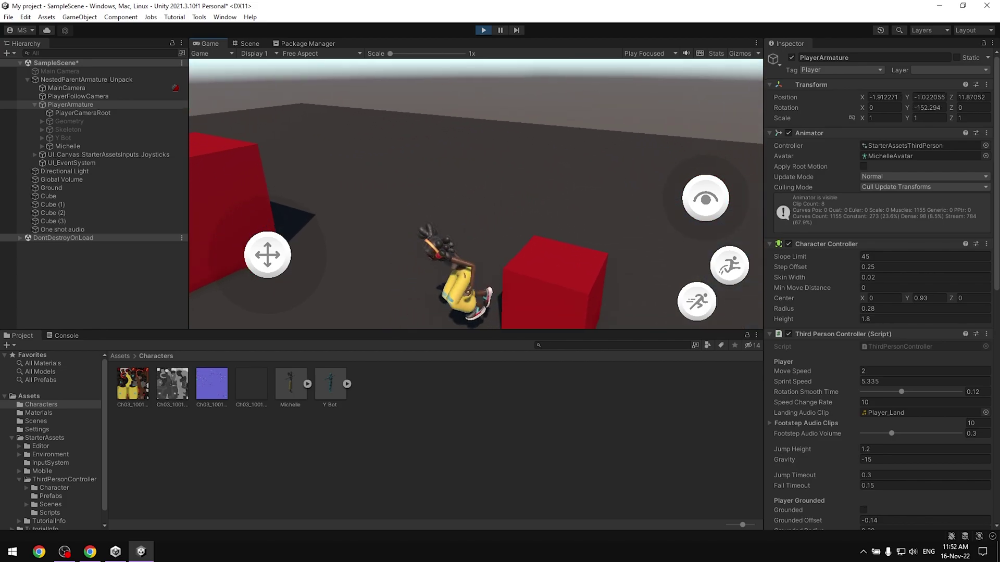
pyautogui.hotkey('shift', 's')
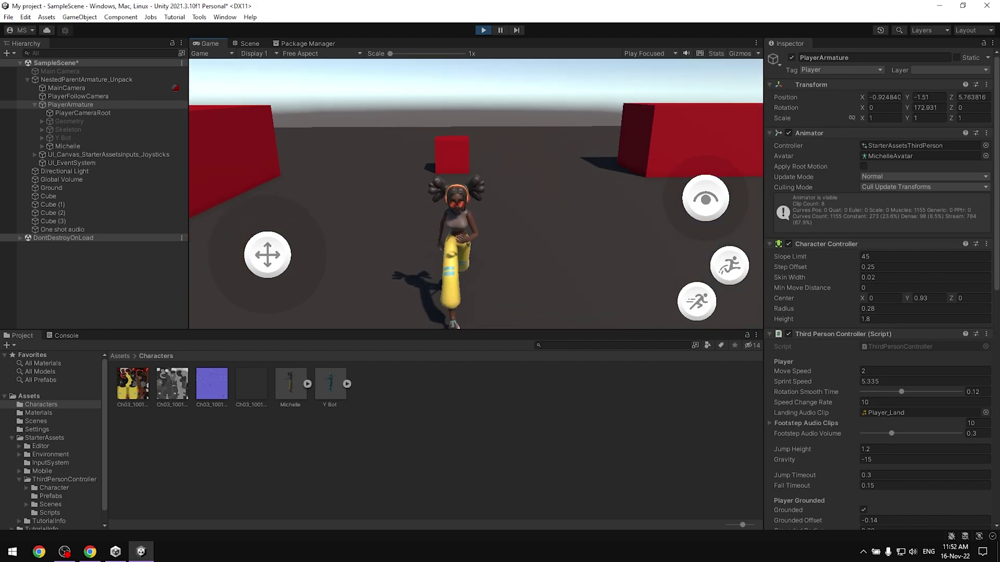
pyautogui.press('w')
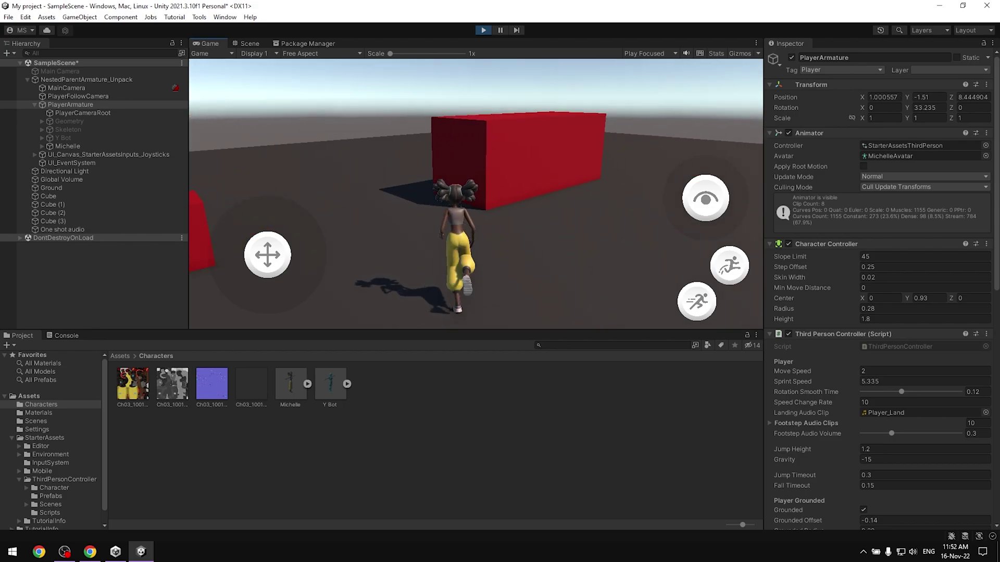
pyautogui.press('s')
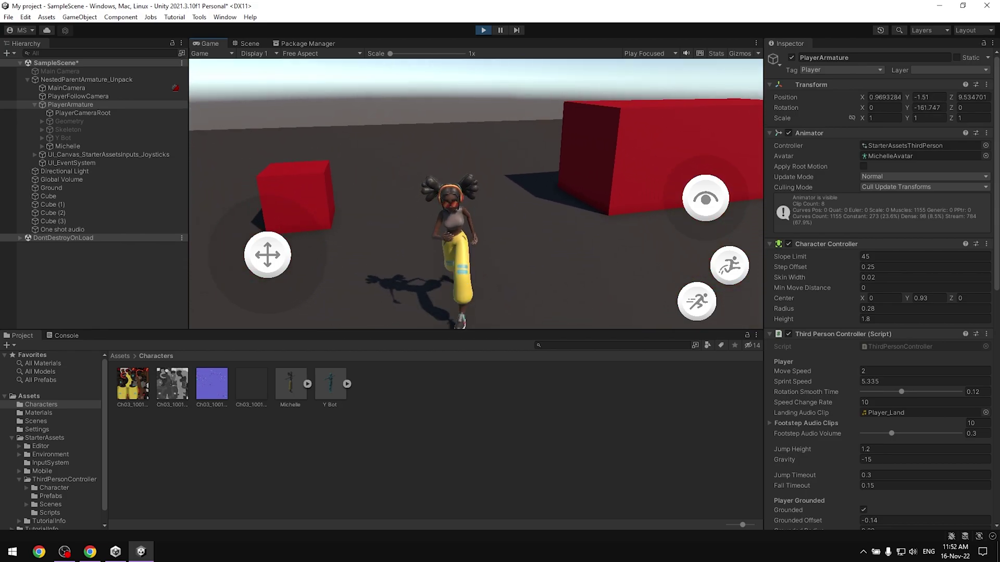